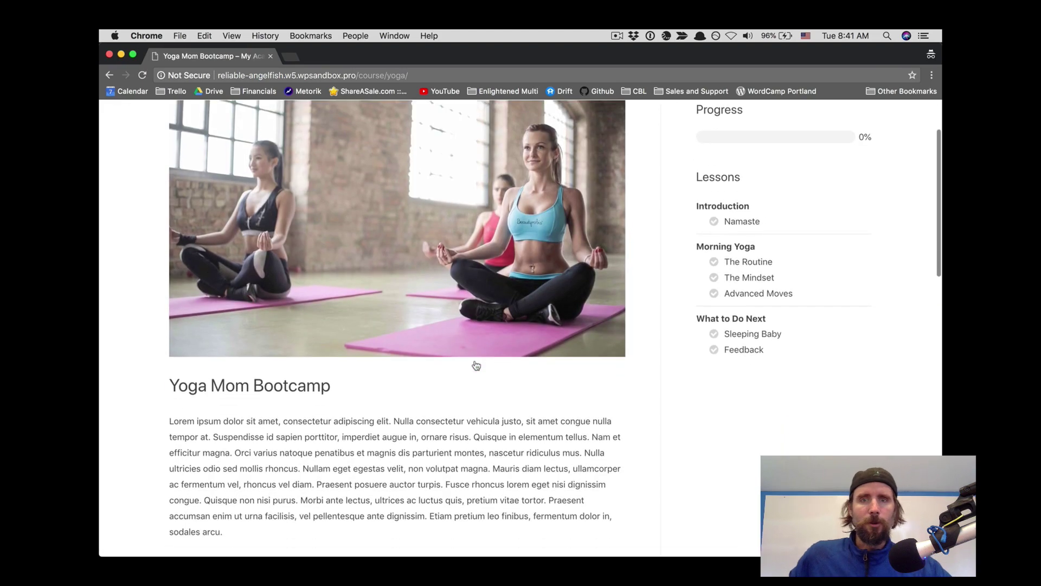
scroll(476, 364, down, 10)
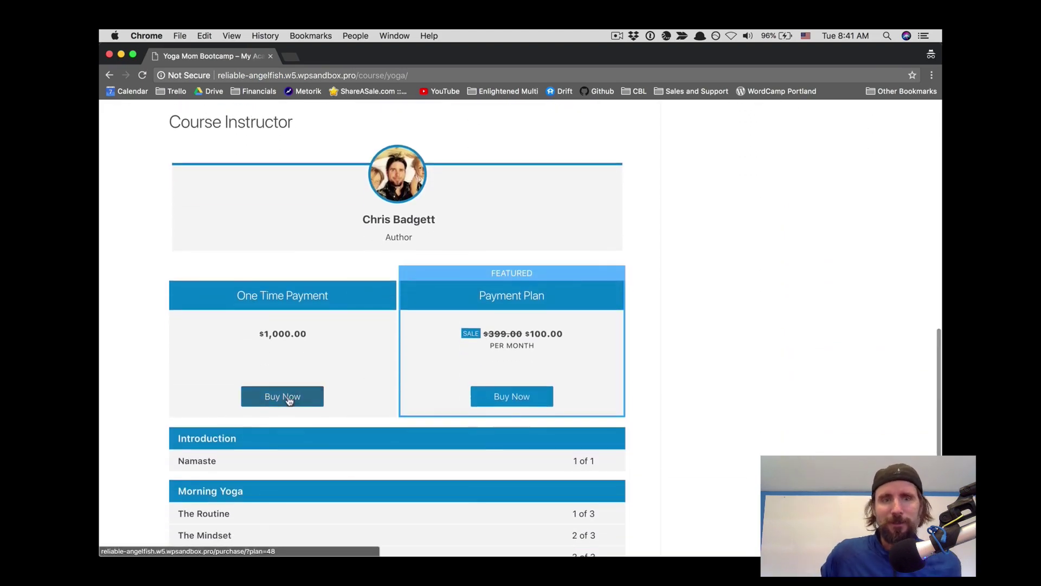
Step: Pick the $1,000 One Time Payment, then enter the student's first and last name, username and password
click(289, 400)
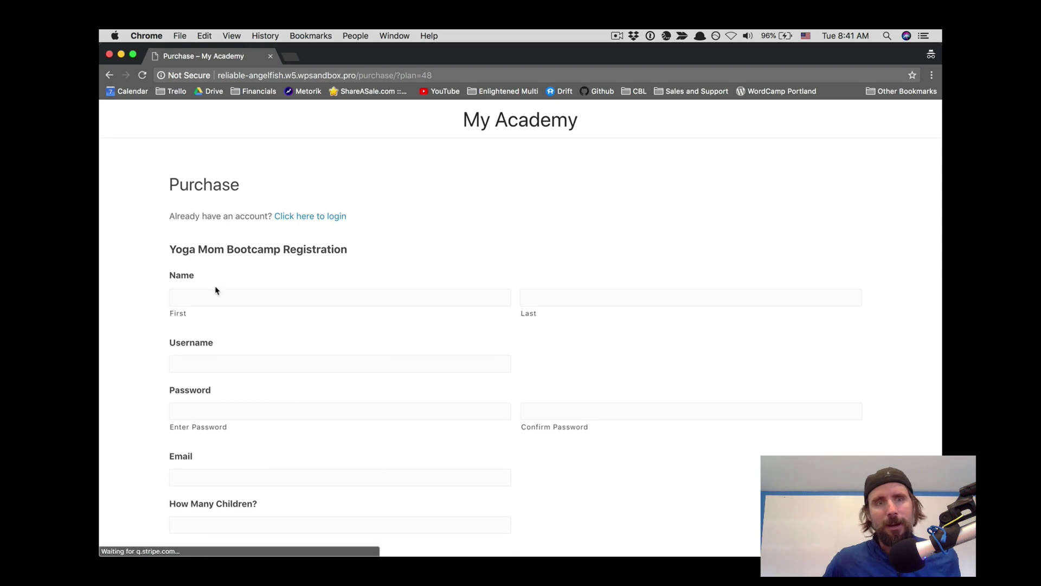
click(217, 297)
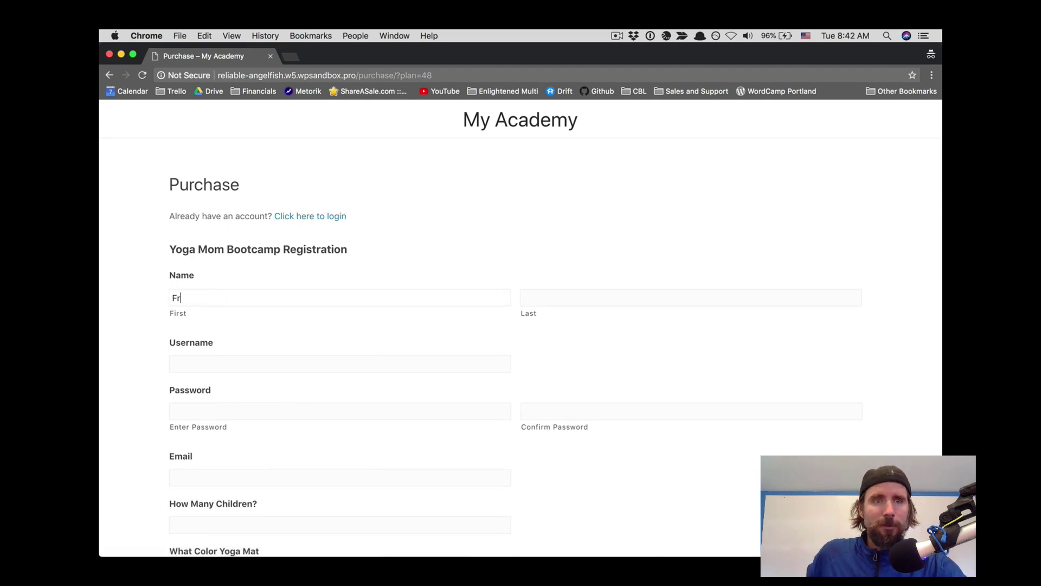
click(538, 301)
text(Smith)
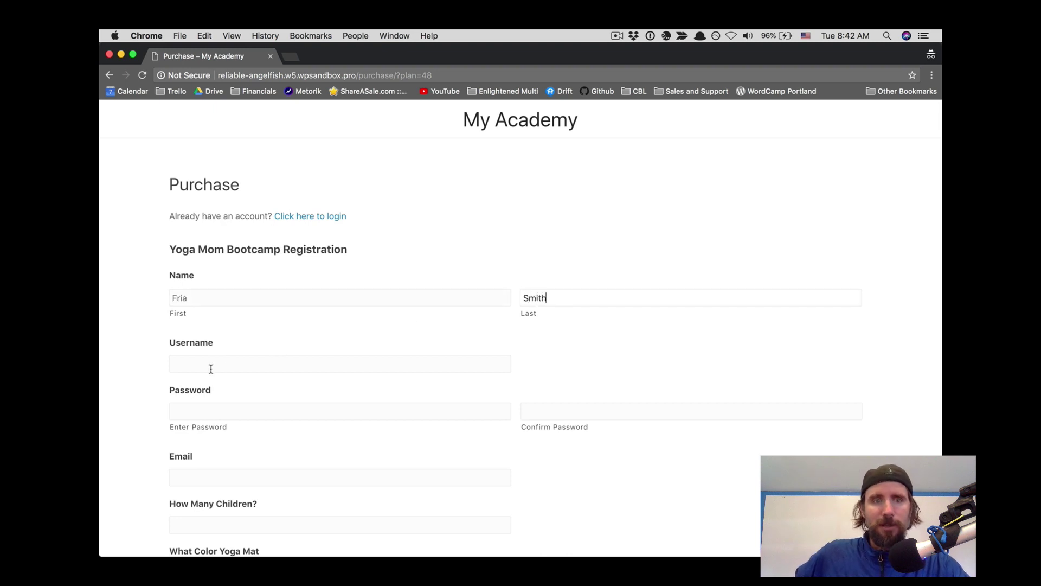
click(211, 368)
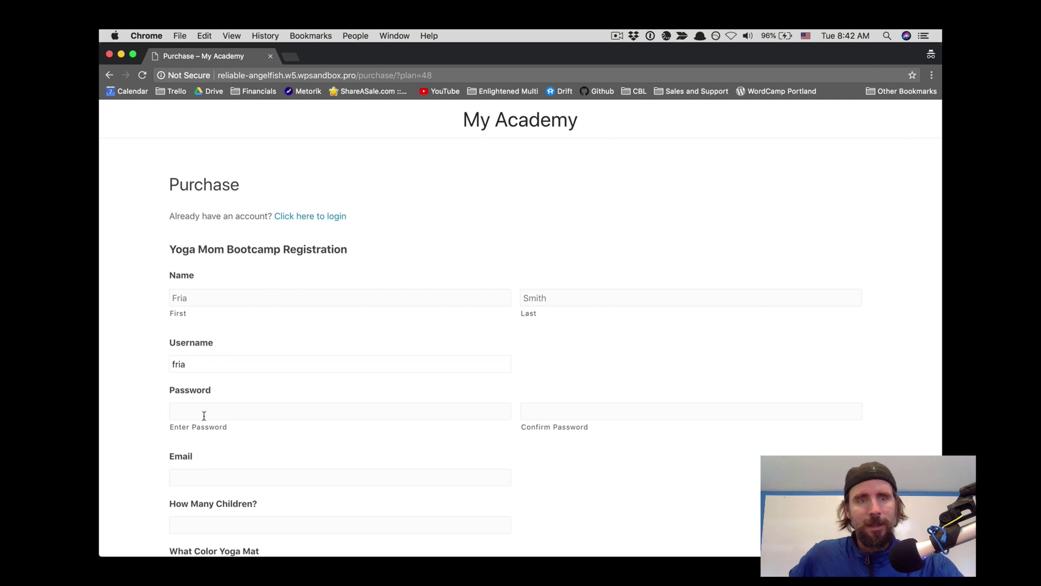
click(204, 415)
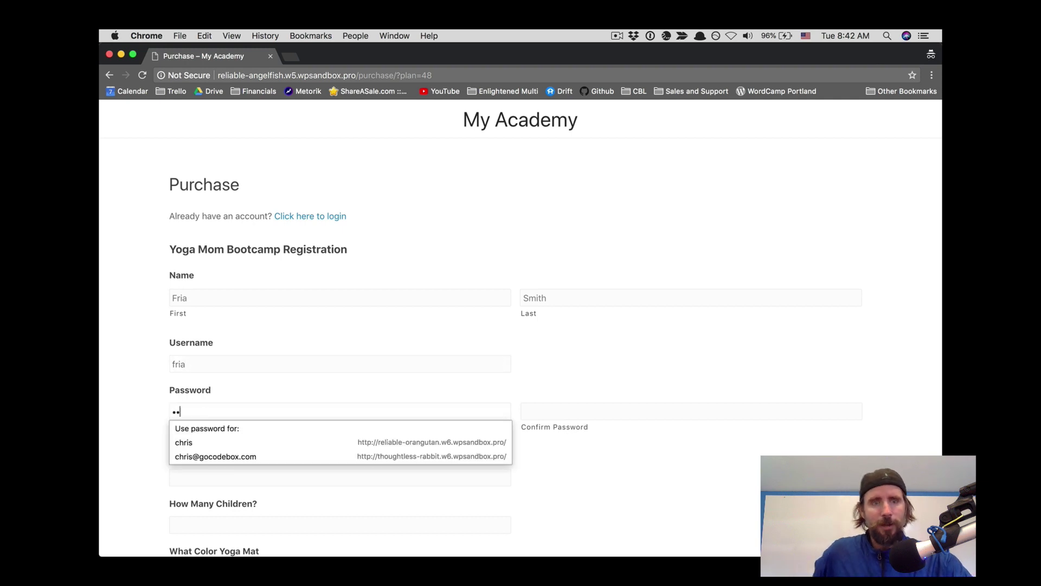
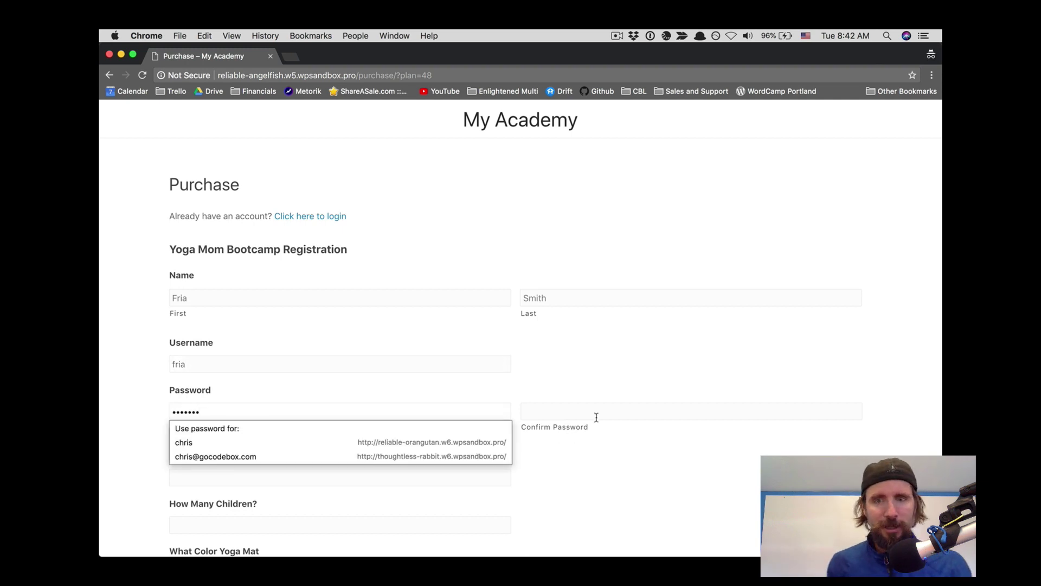
click(596, 416)
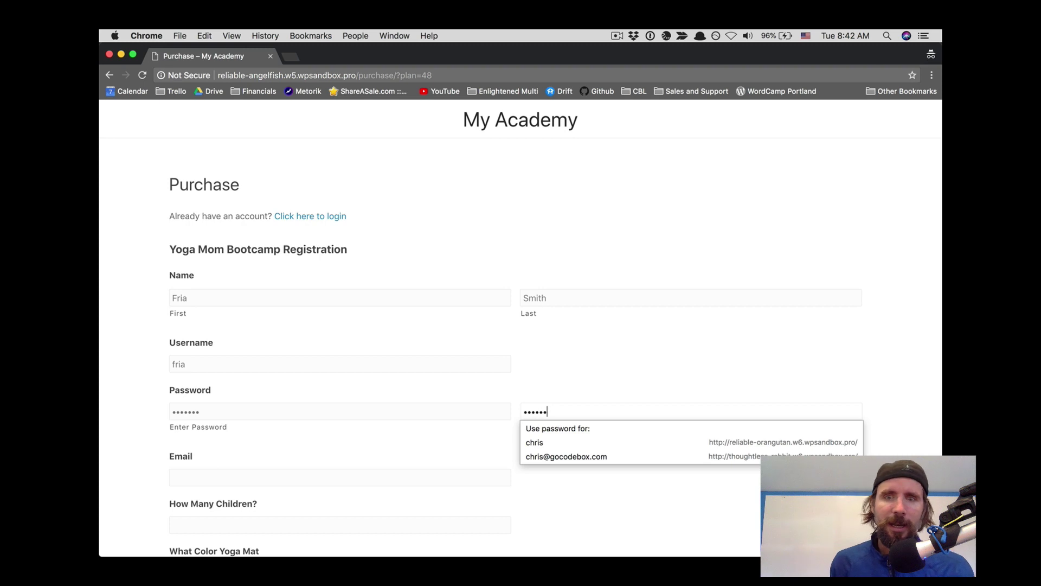
Step: Enter the student's email, 5 children, and a Red yoga mat colour
scroll(543, 314, down, 5)
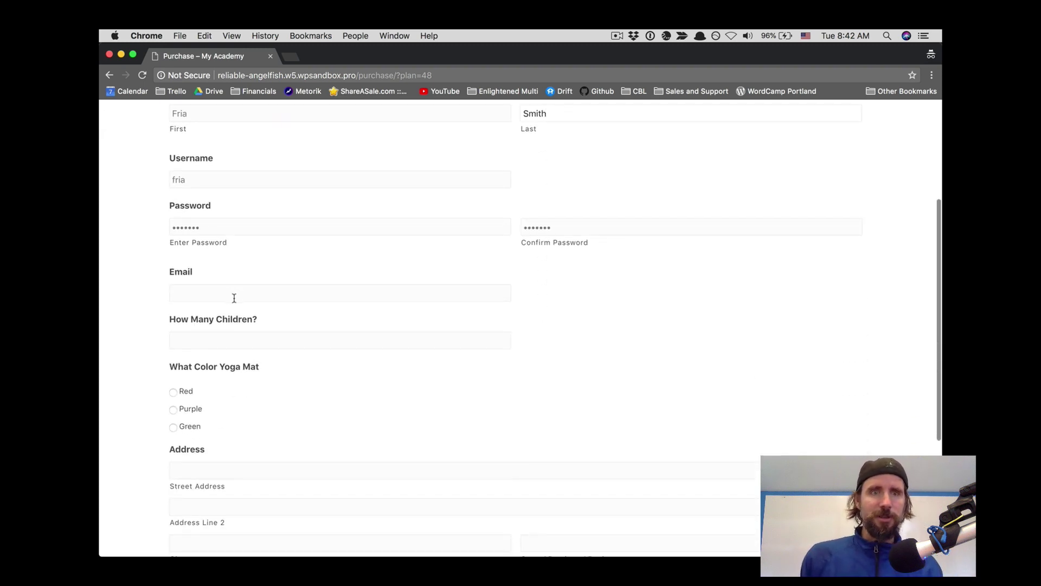
click(231, 295)
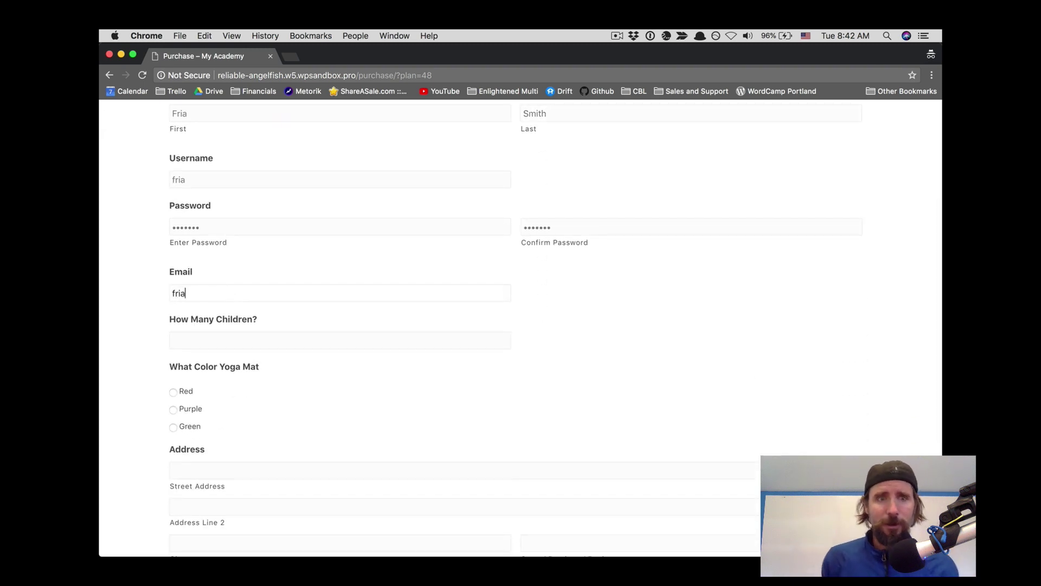
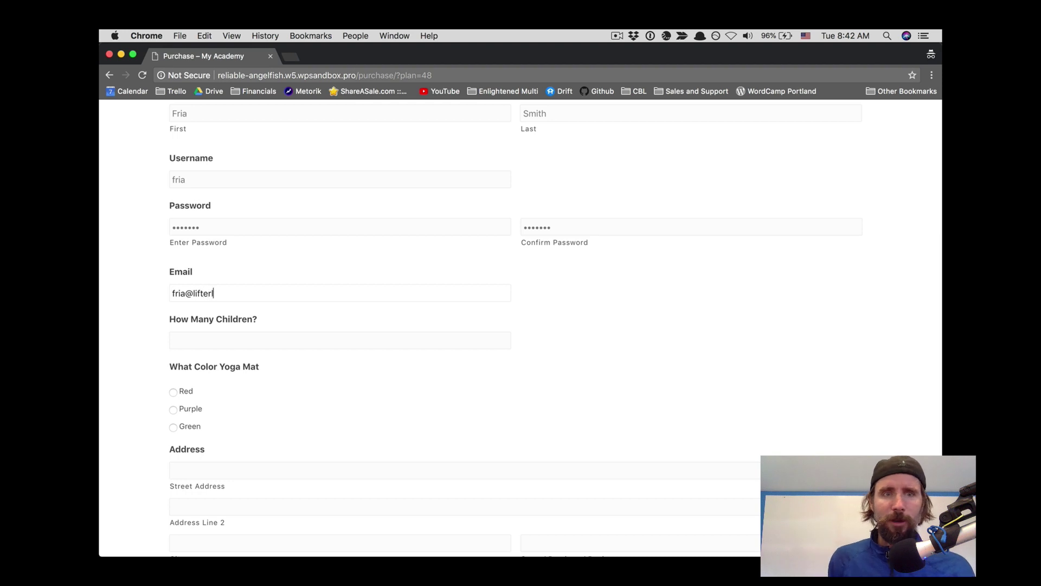
click(194, 340)
text(5)
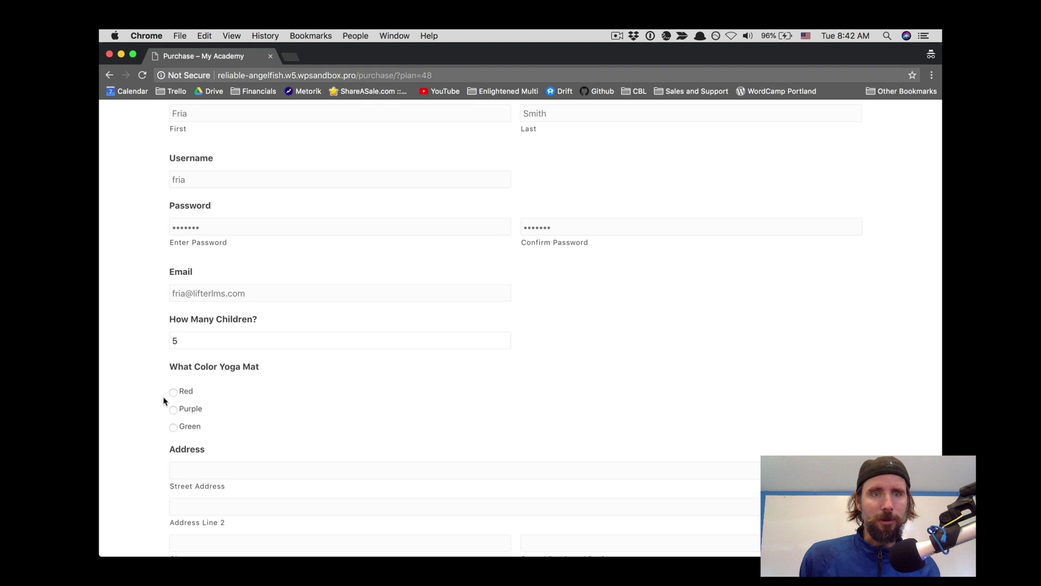
click(173, 392)
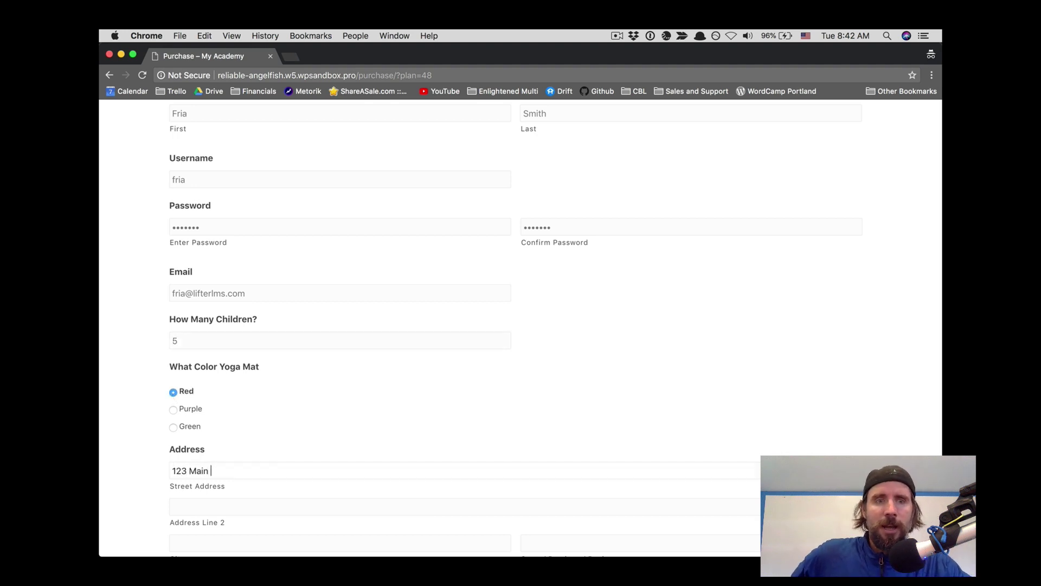
Step: Fill in city, state and ZIP, set country to United States, and submit the form
scroll(163, 402, down, 4)
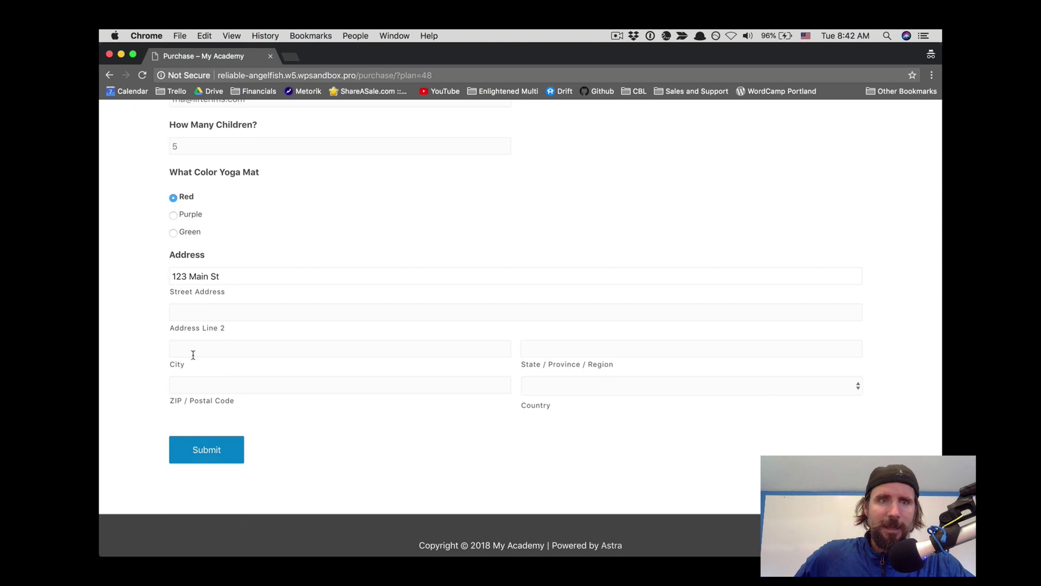
click(194, 349)
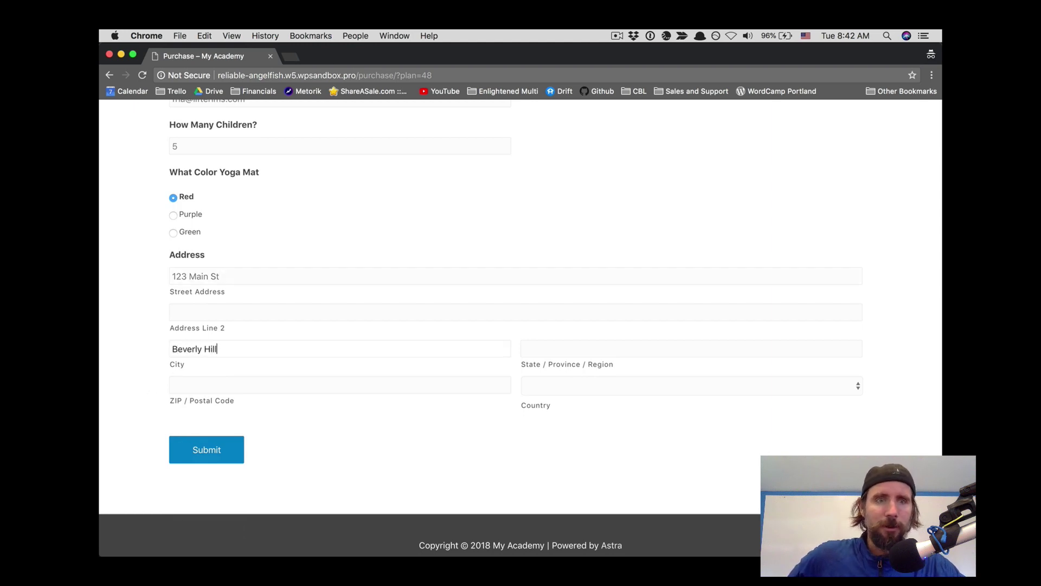
click(576, 352)
text(CA)
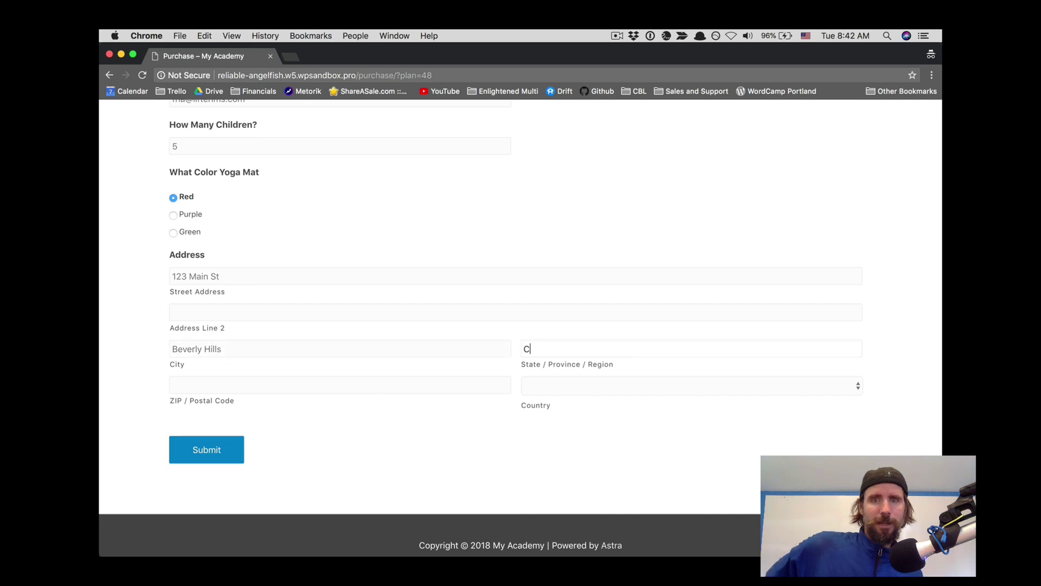
click(288, 387)
text(90210)
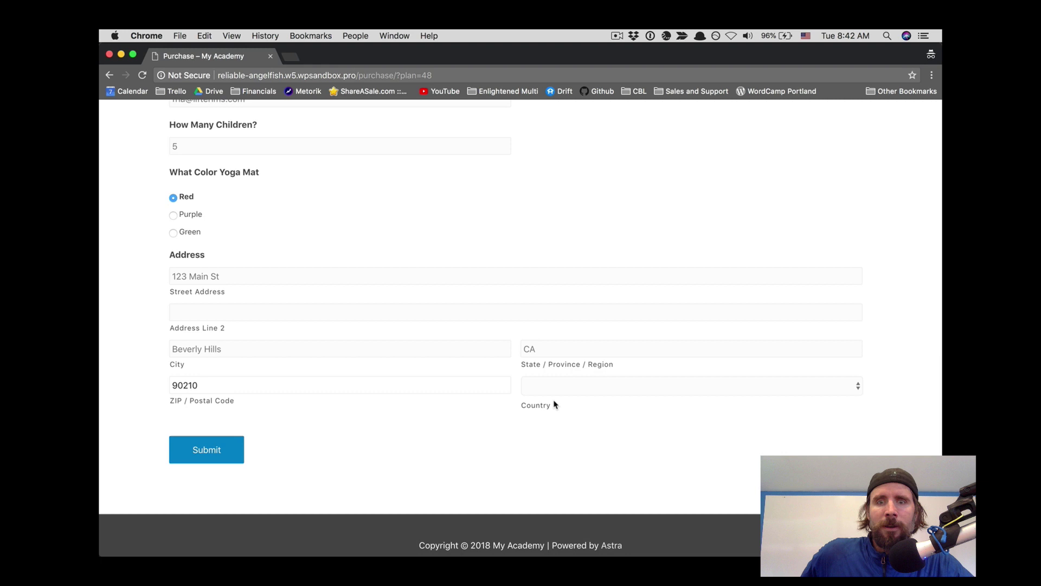
click(555, 391)
scroll(557, 403, down, 20)
scroll(557, 402, down, 15)
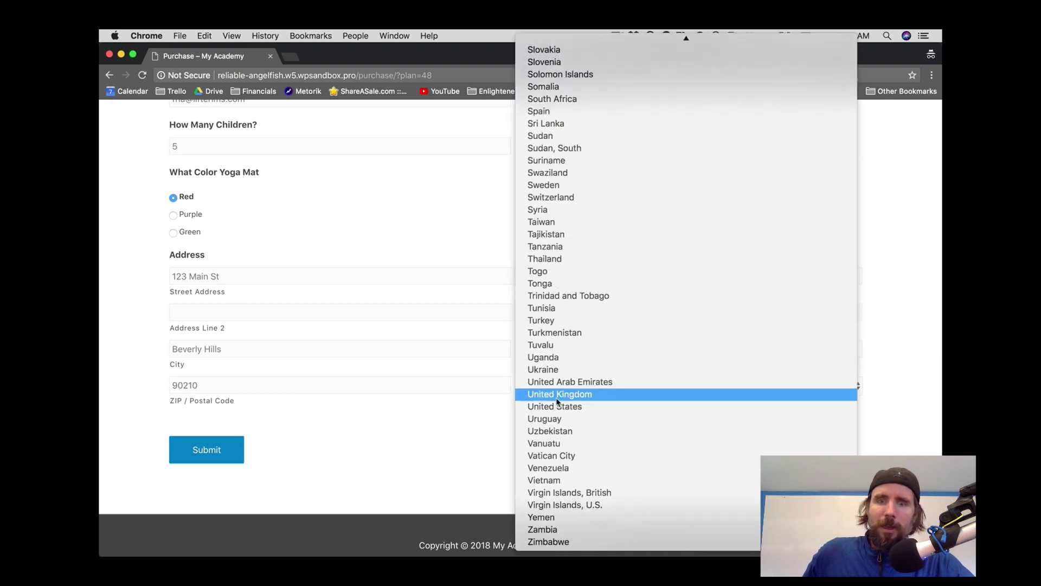
click(559, 408)
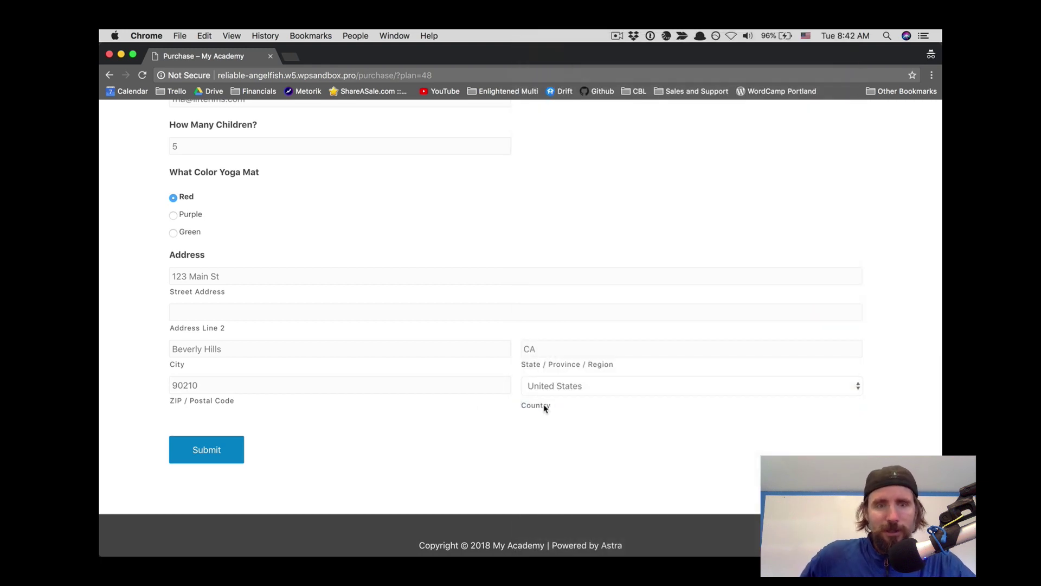
click(210, 447)
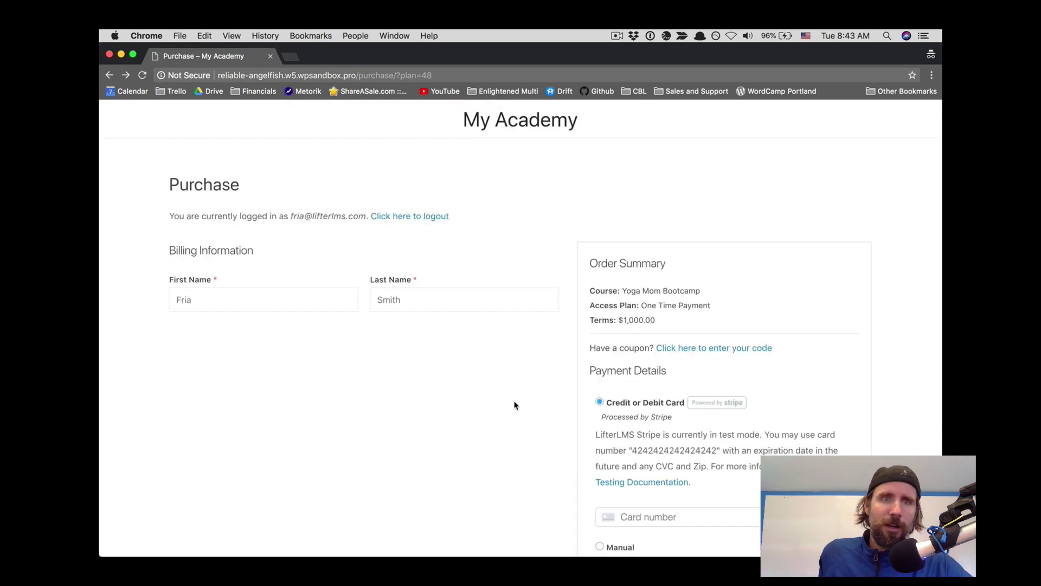
scroll(515, 406, down, 5)
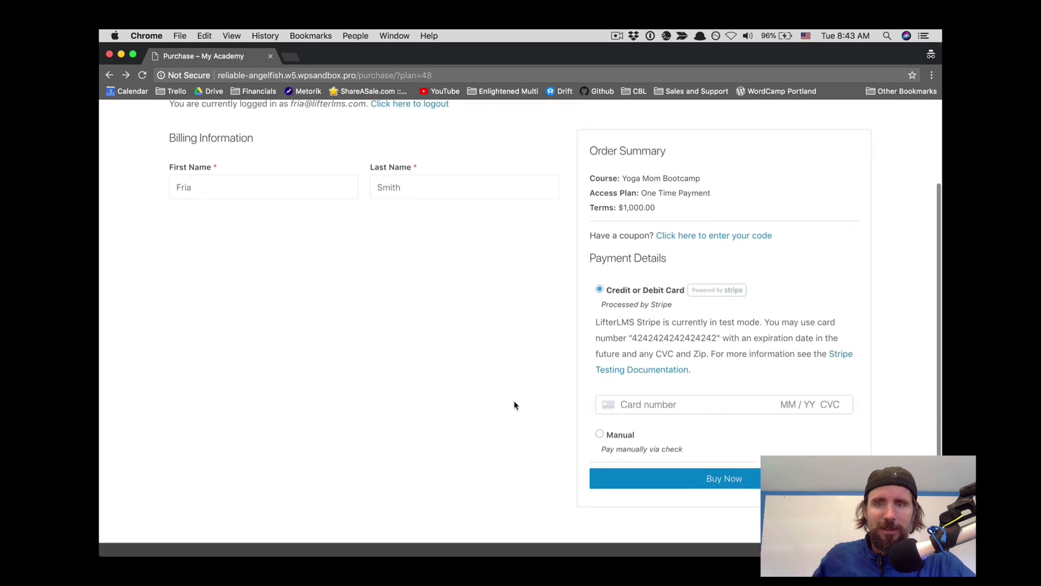
click(626, 402)
text(4242)
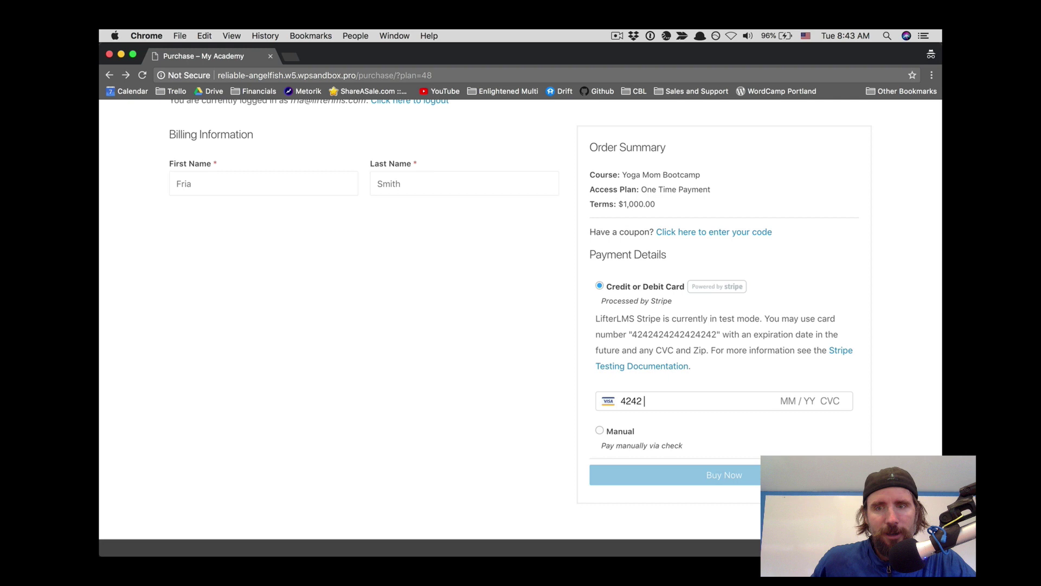
text( 4242 42)
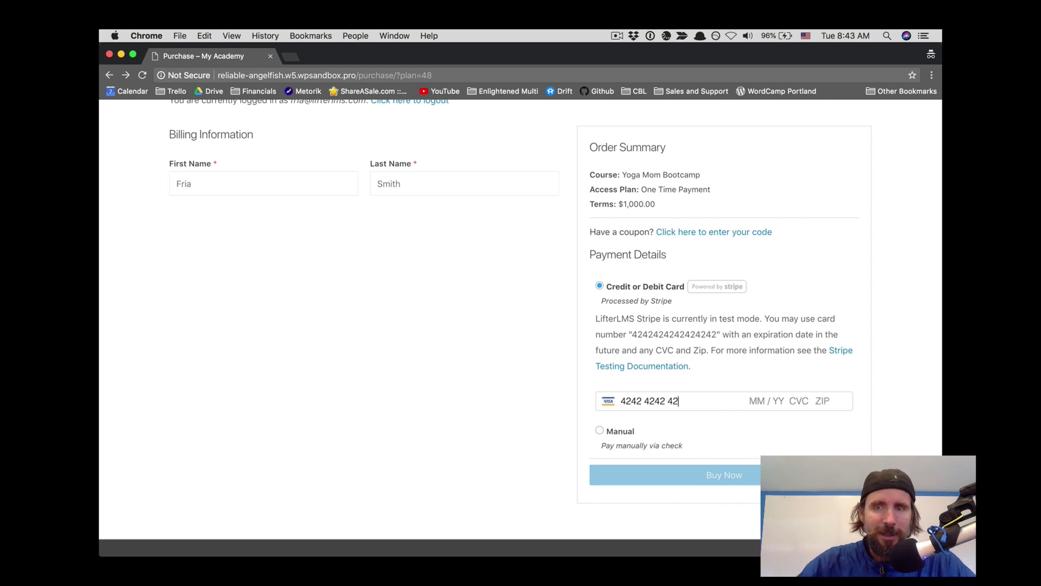
text(42 4242 )
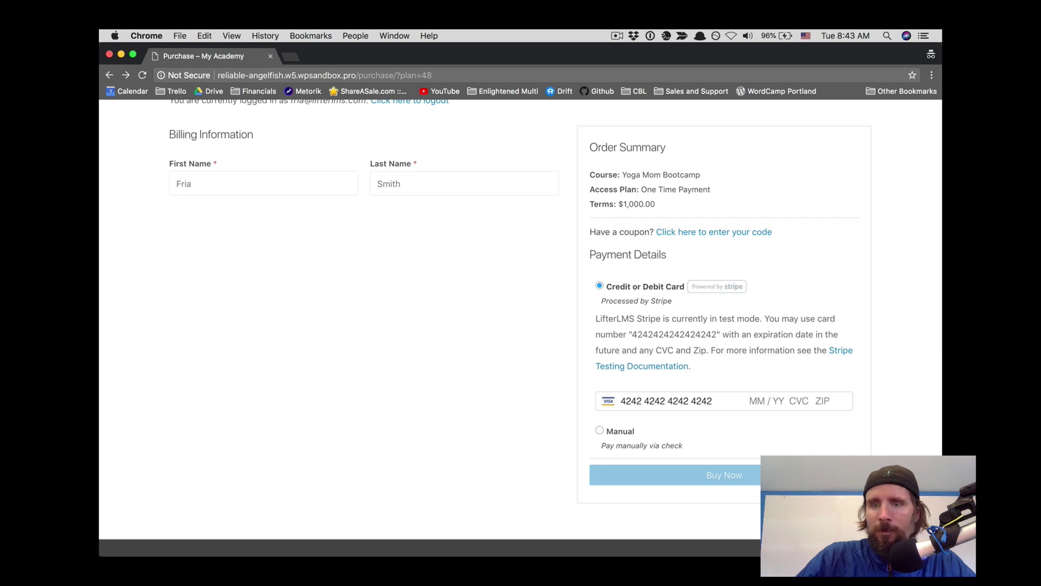
text(11 / )
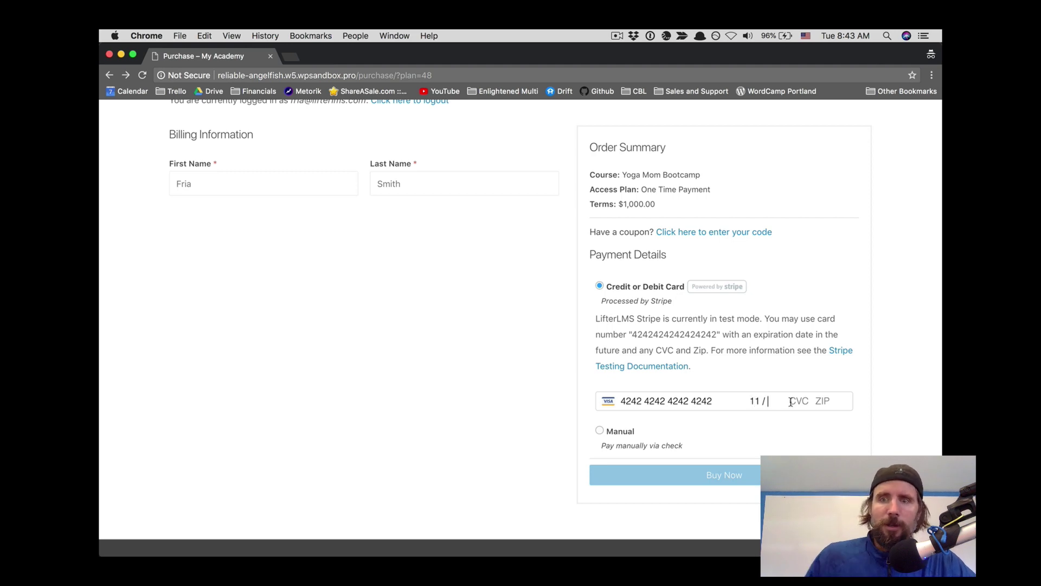
text(2)
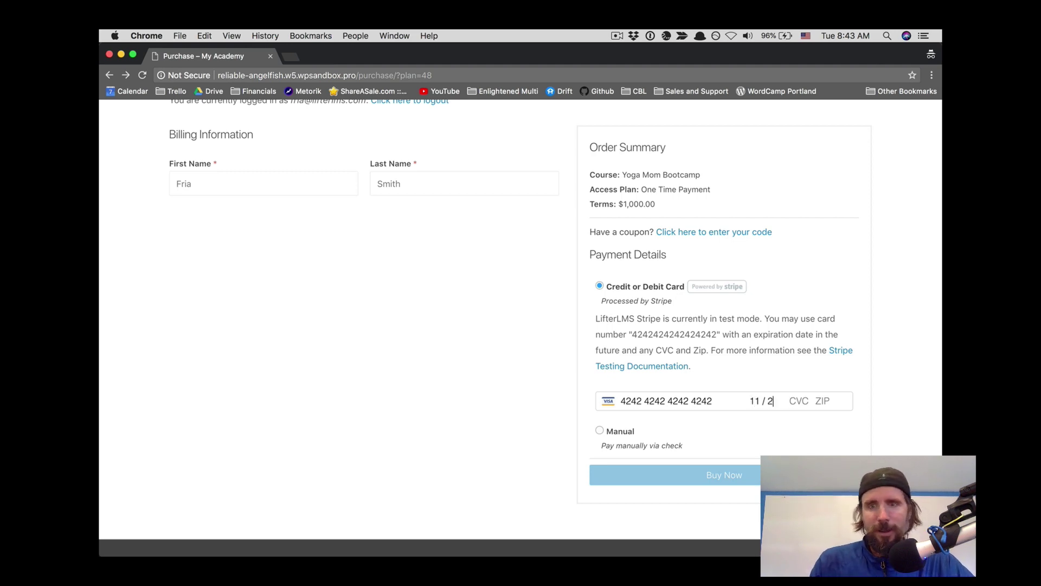
text(2 123 )
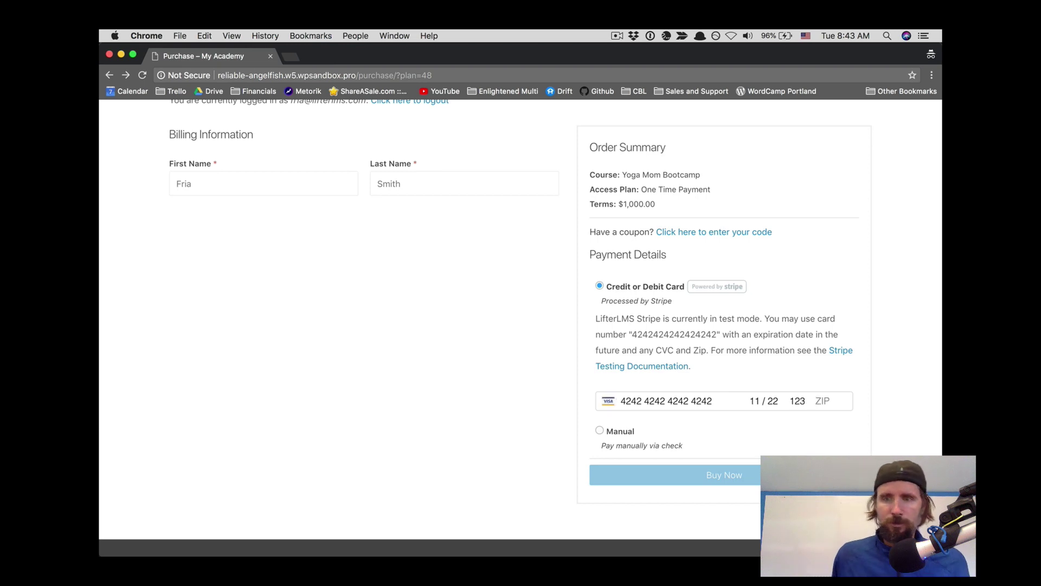
text(90)
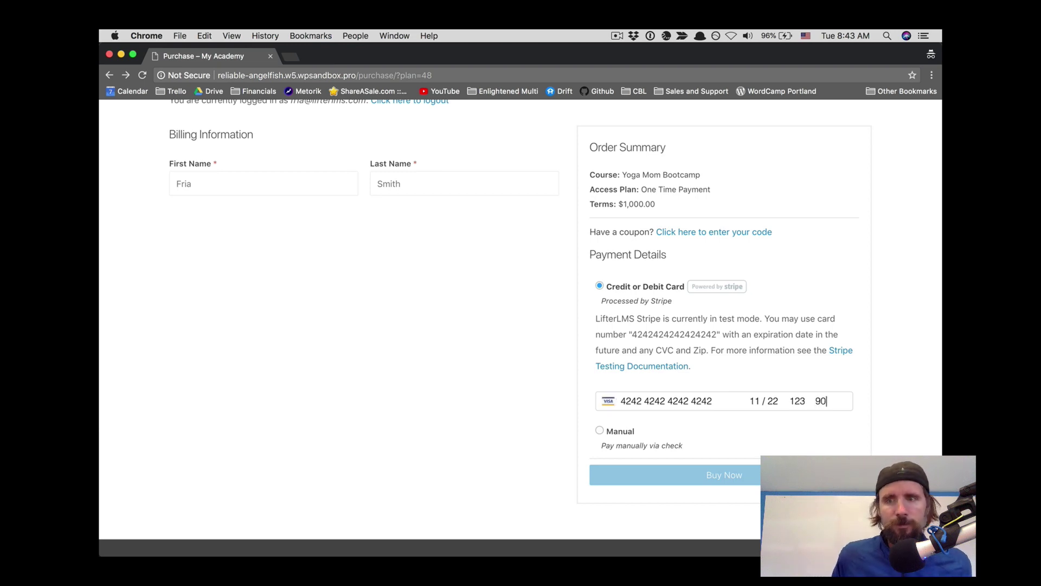
text(210)
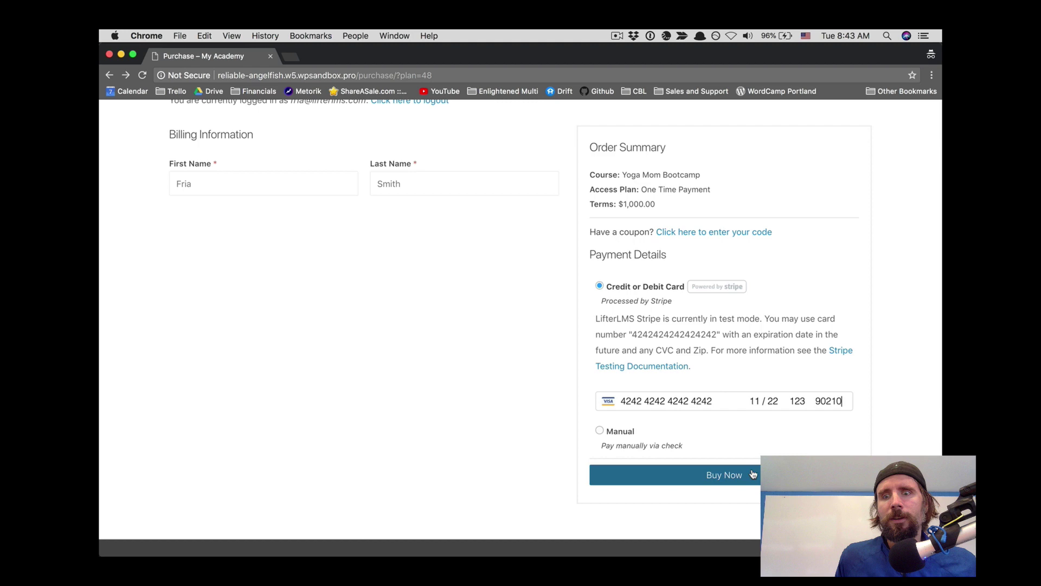
click(753, 474)
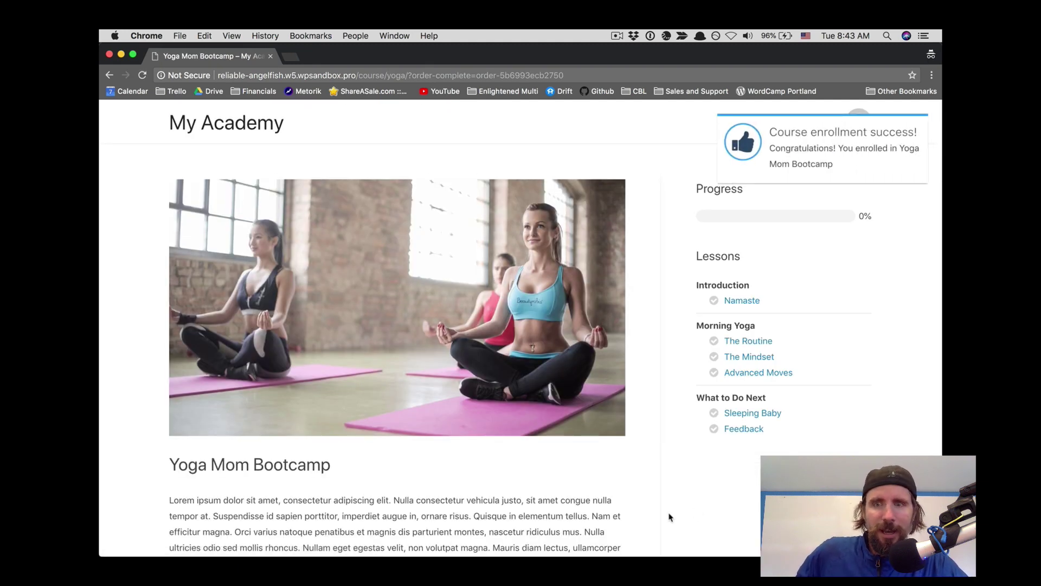
Step: In The Routine lesson, answer 'I was able to squeeze in 1 pose' and submit
scroll(670, 517, down, 3)
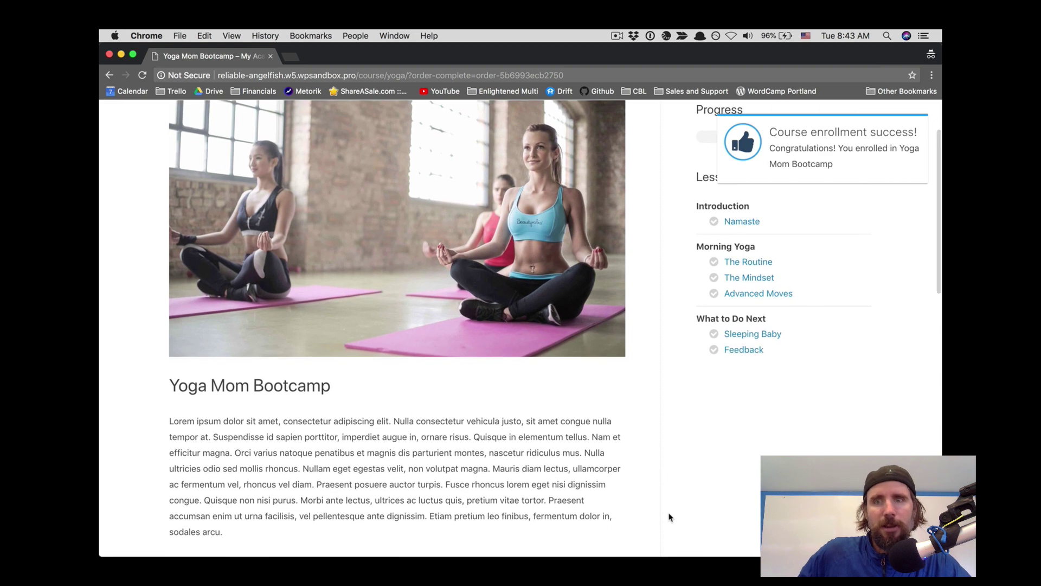
scroll(670, 516, up, 3)
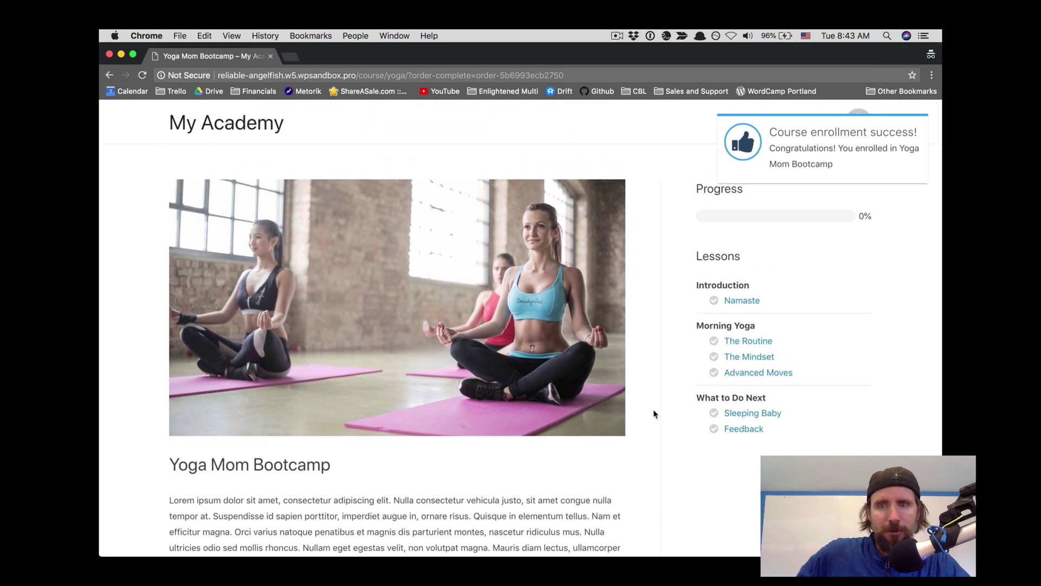
click(749, 341)
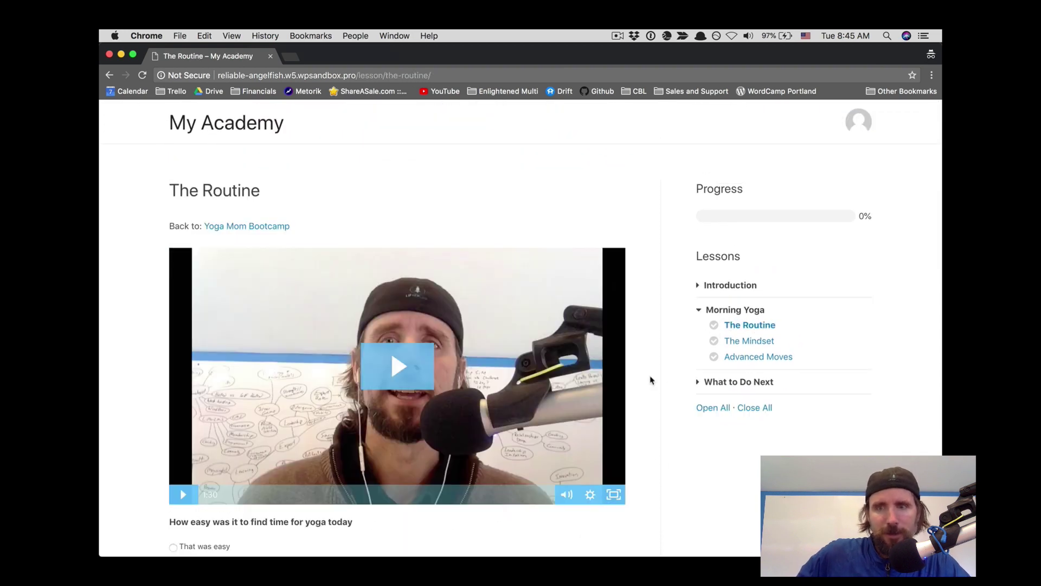
scroll(651, 379, down, 3)
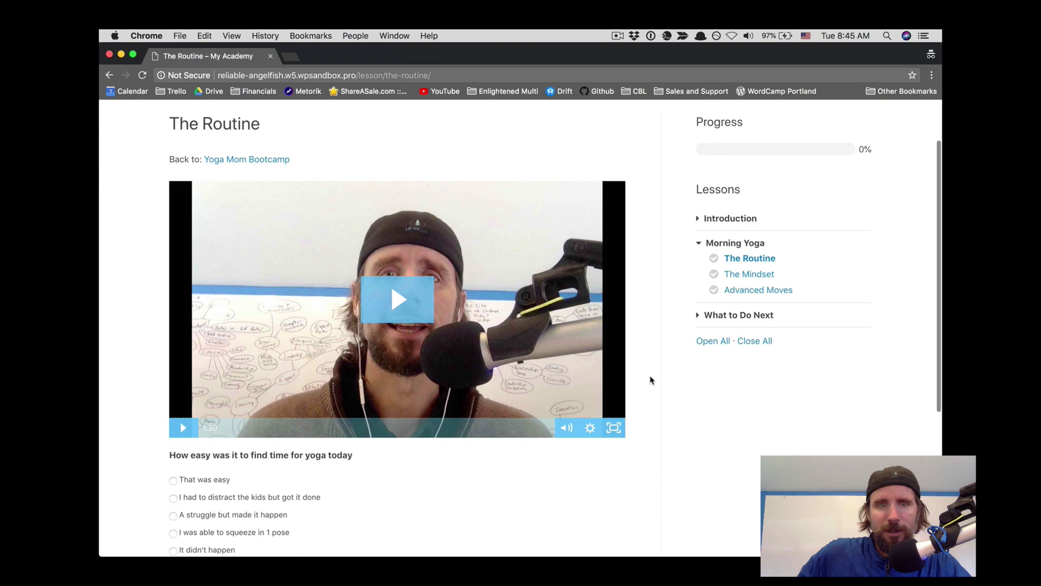
scroll(652, 379, down, 4)
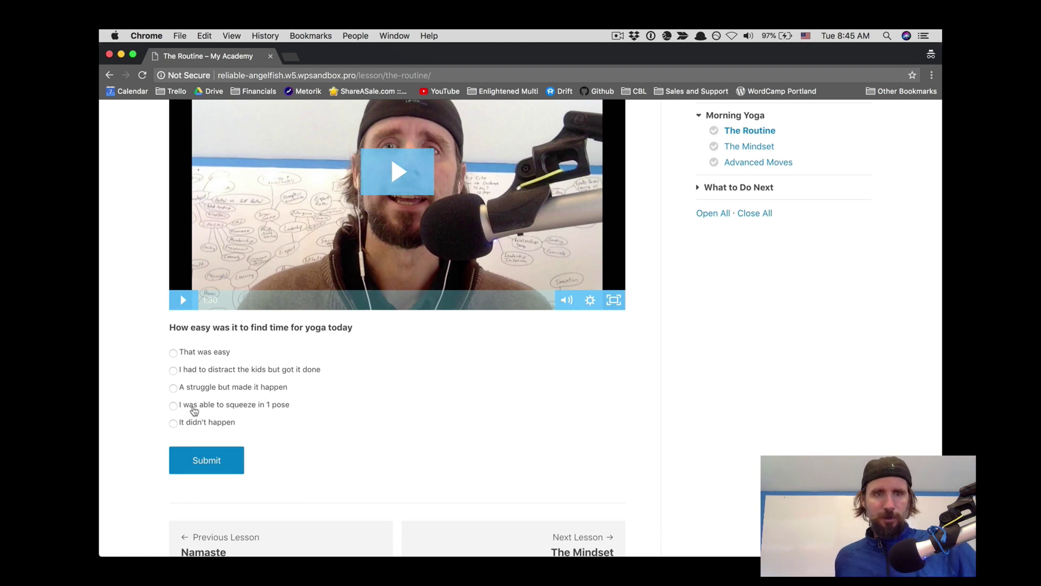
click(174, 406)
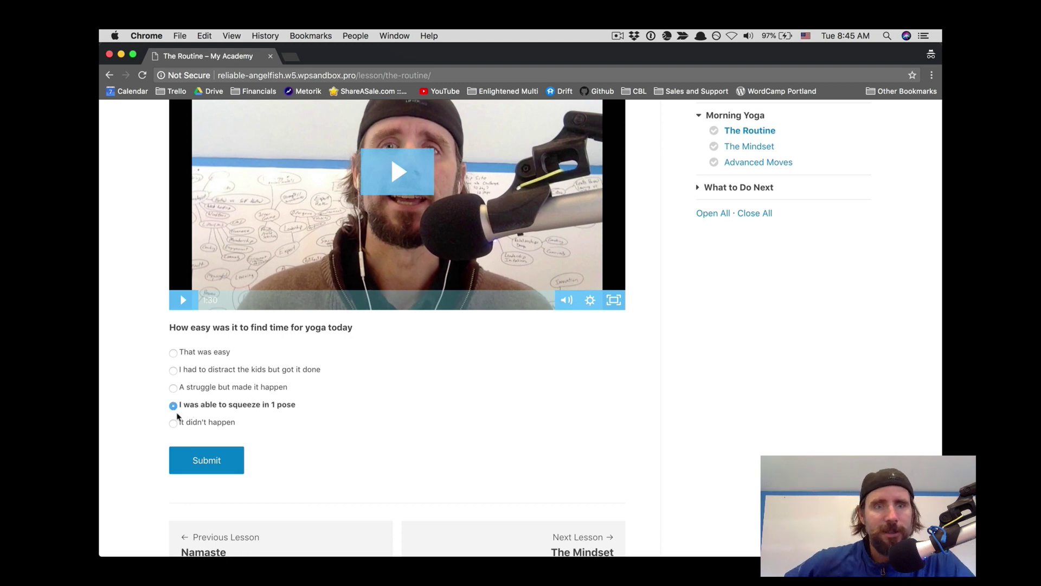
click(188, 460)
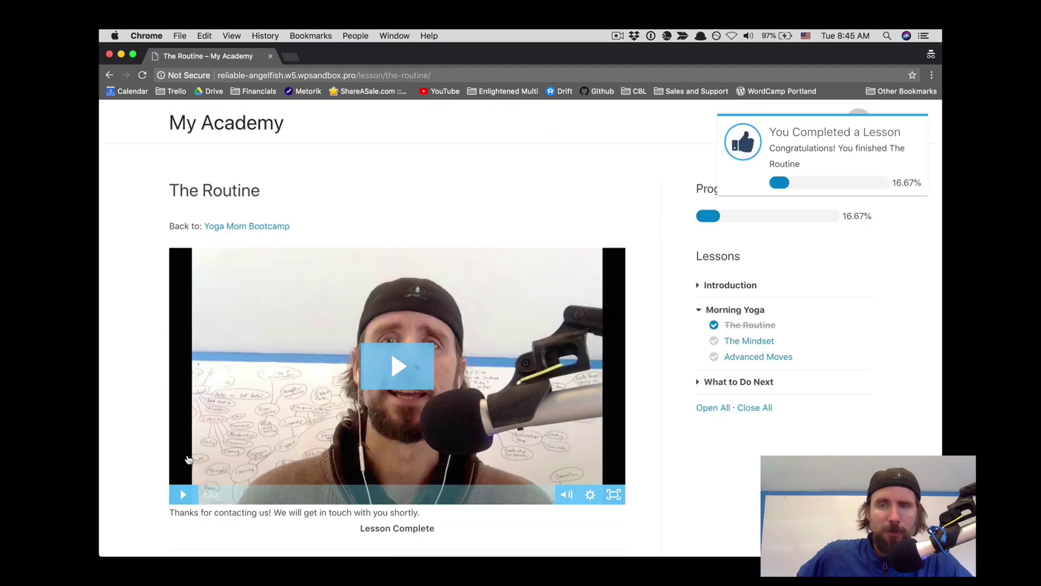
key(ctrl+Up)
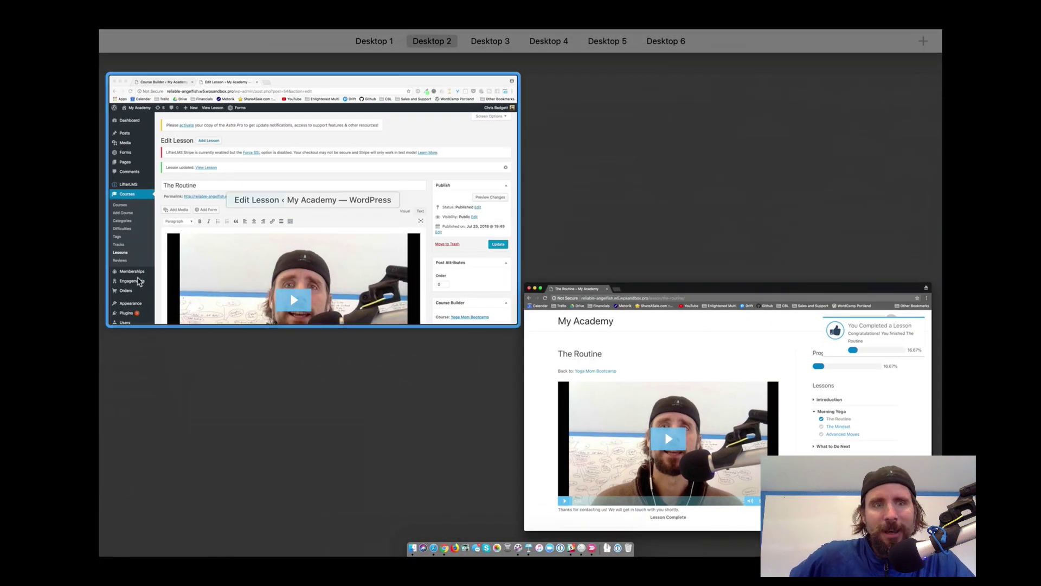
Step: Switch to the admin window and open the LifterLMS Reporting Courses report
click(138, 279)
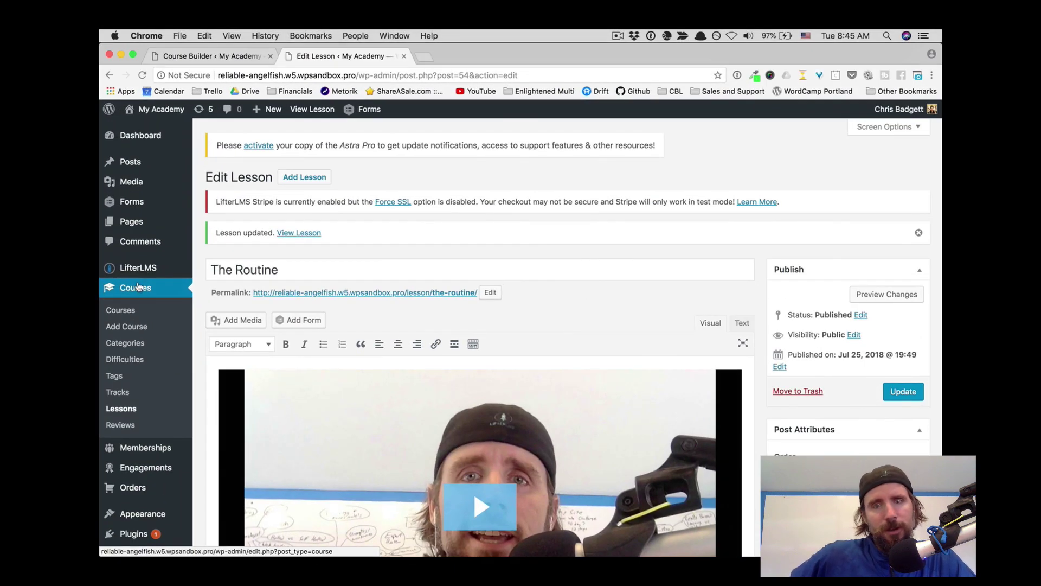
scroll(138, 287, down, 3)
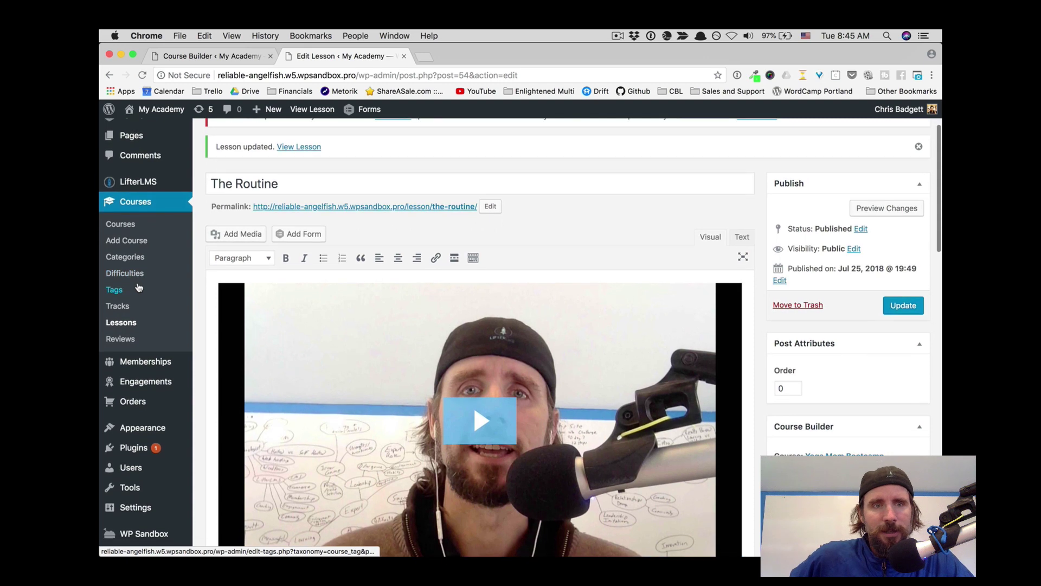
scroll(130, 260, up, 3)
mouse_move(130, 260)
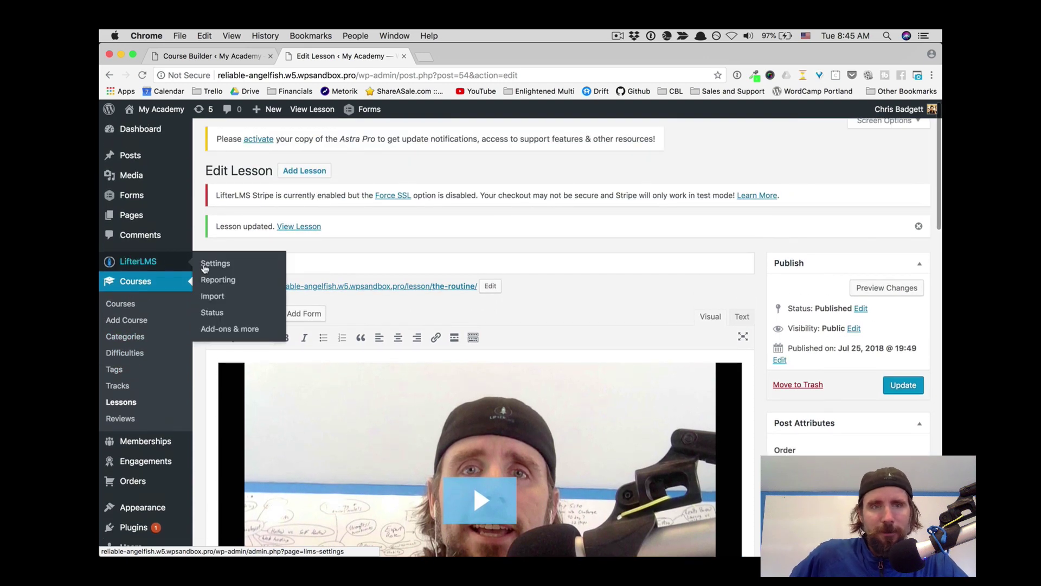
click(218, 280)
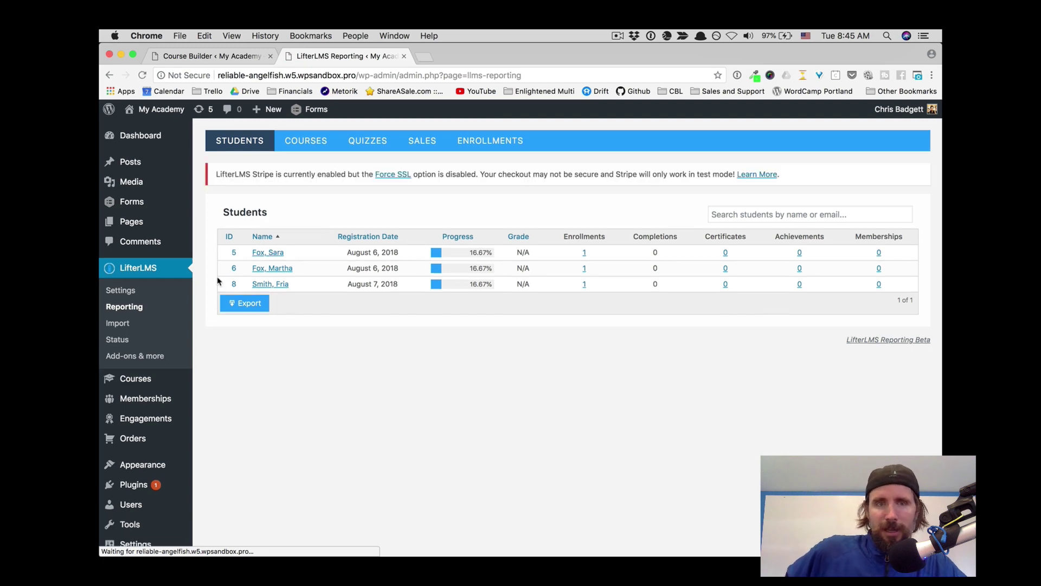
click(306, 143)
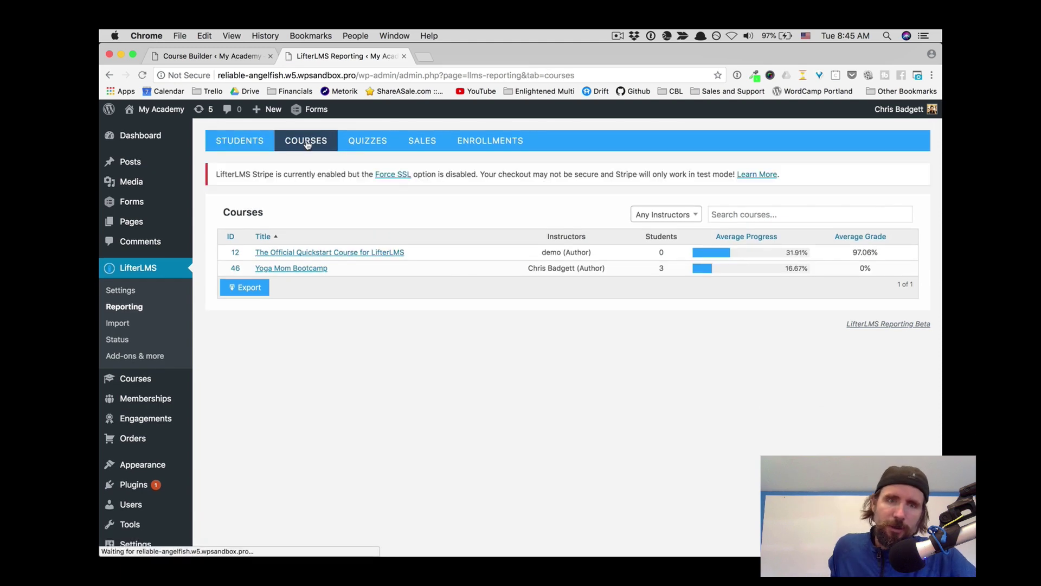
Step: Open Yoga Mom Bootcamp's Students list and the newest student's course report
click(293, 271)
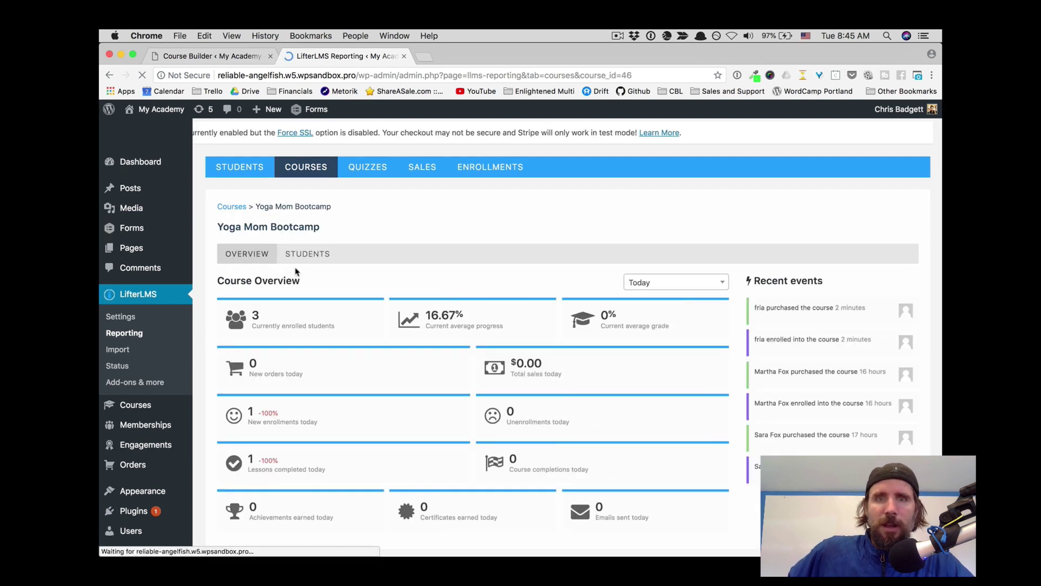
click(314, 260)
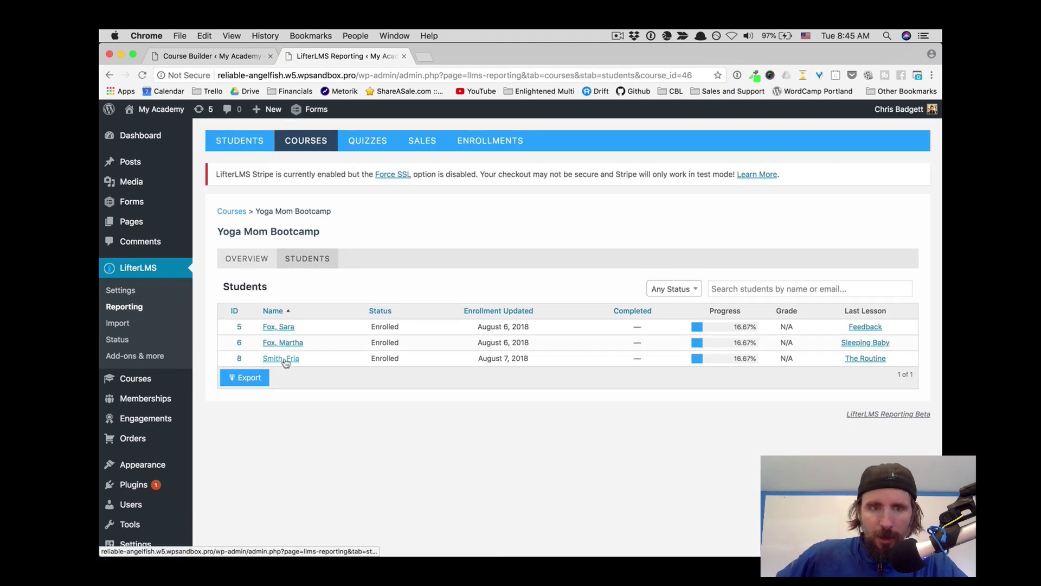
click(286, 360)
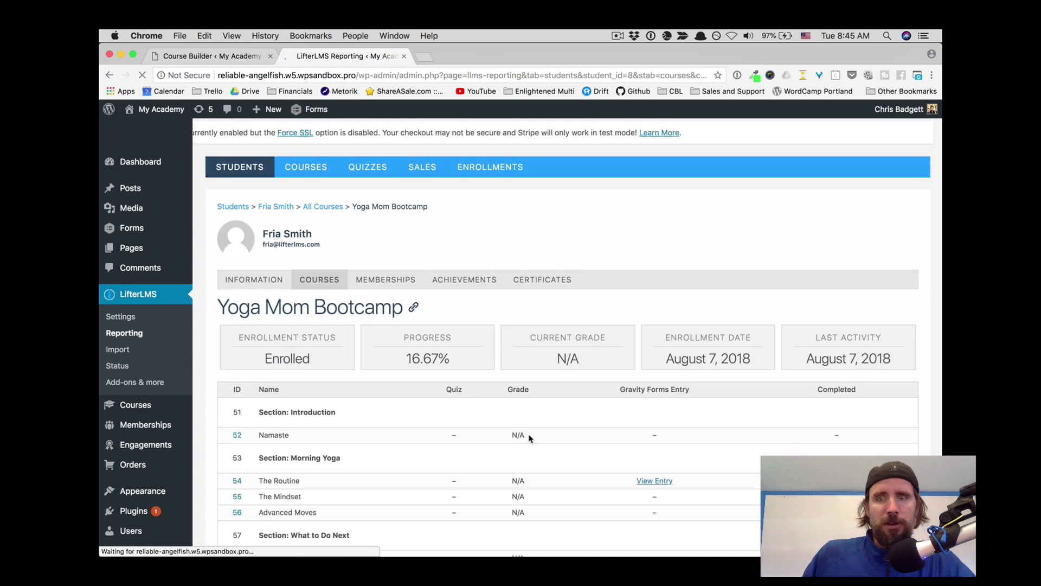
scroll(530, 437, down, 5)
scroll(532, 442, up, 3)
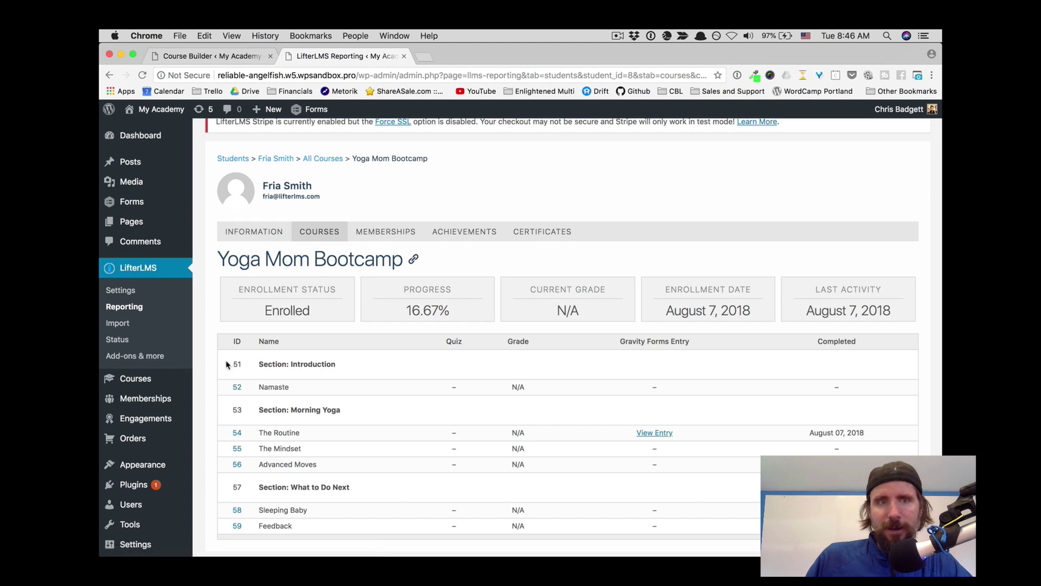
Step: View The Routine's Gravity Forms entry #14 with the 'I was able to squeeze in 1 pose' answer
click(654, 434)
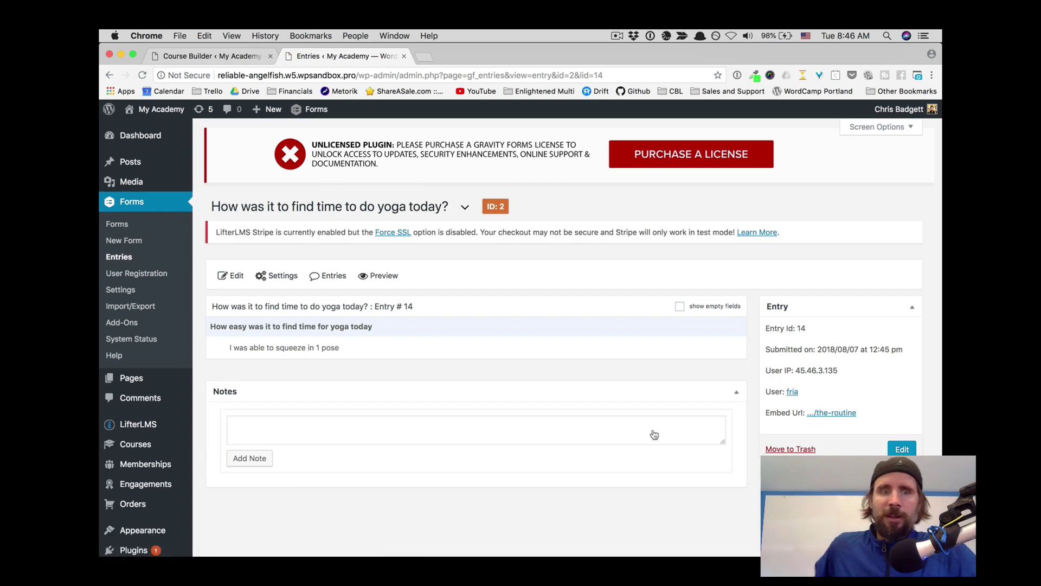
scroll(654, 434, down, 3)
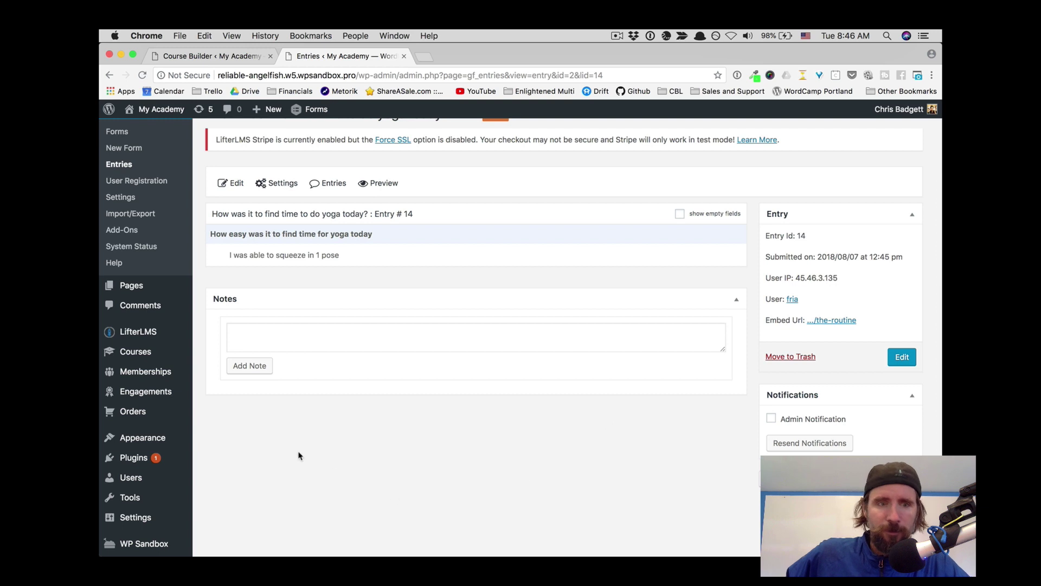
Step: Review the LifterLMS Gravity Forms integration settings showing Yoga Mom Bootcamp Registration (#1) for checkout
mouse_move(177, 336)
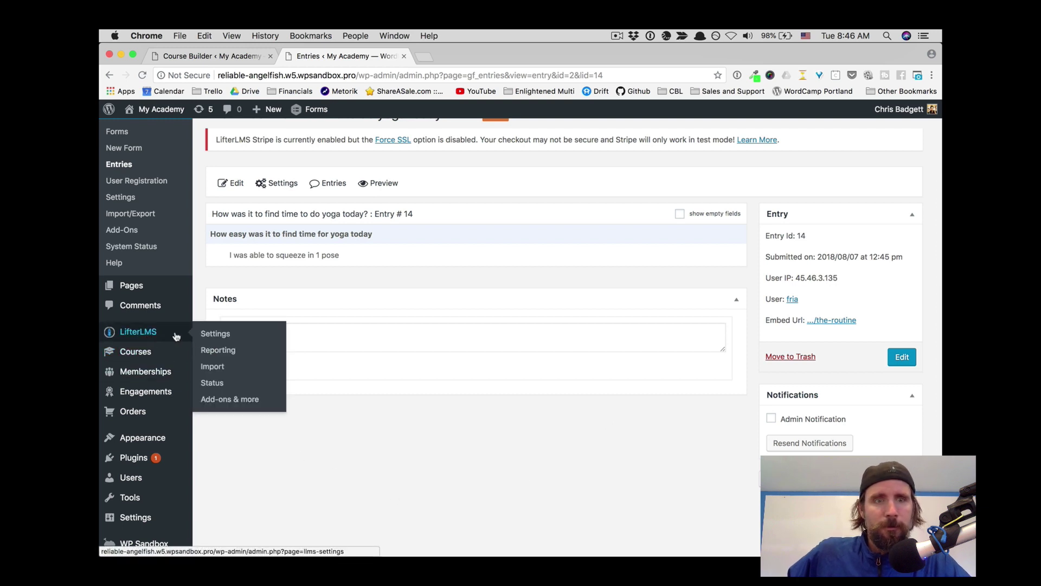
click(209, 339)
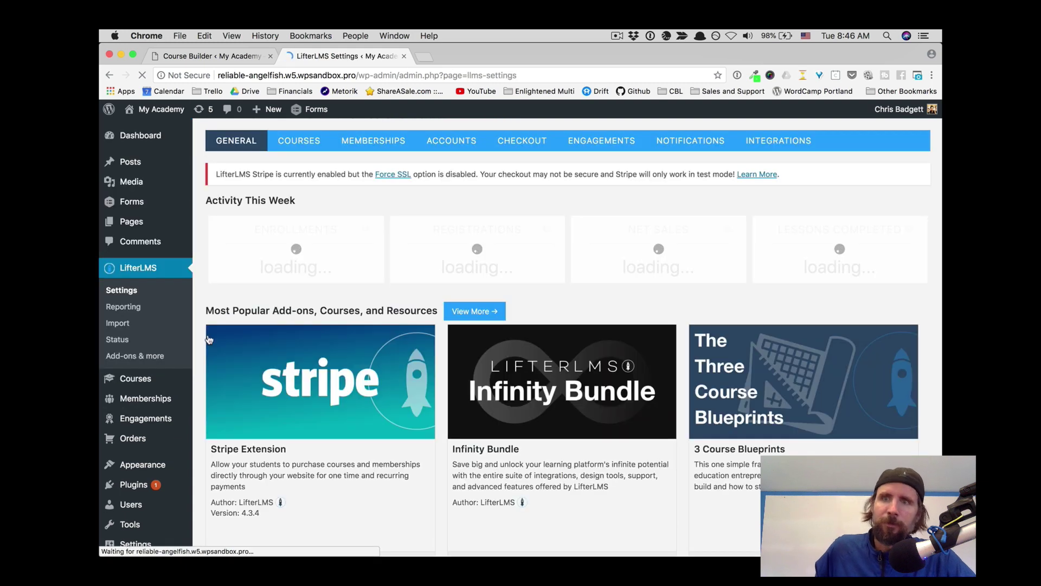
click(763, 141)
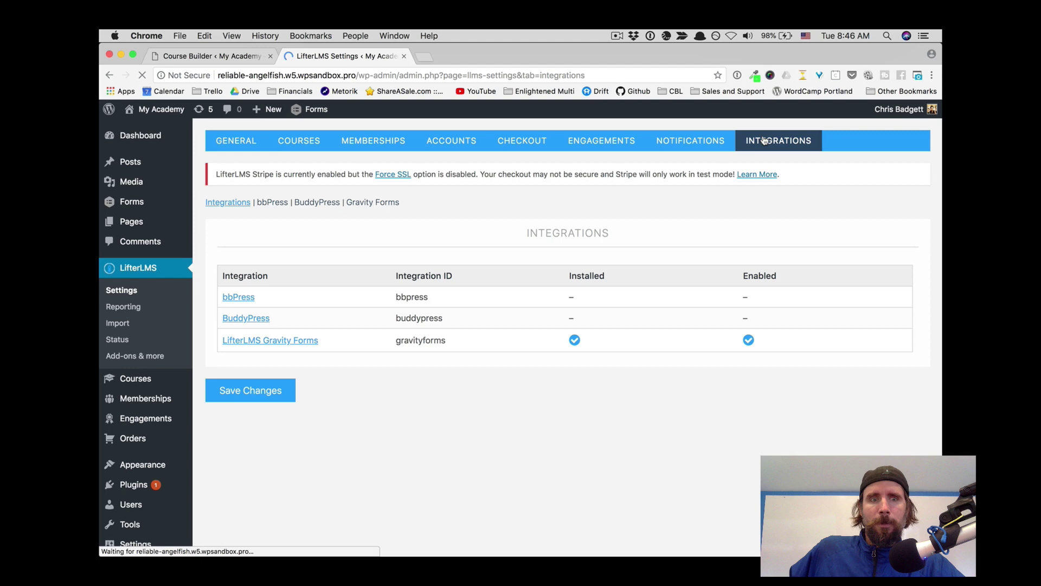
click(293, 344)
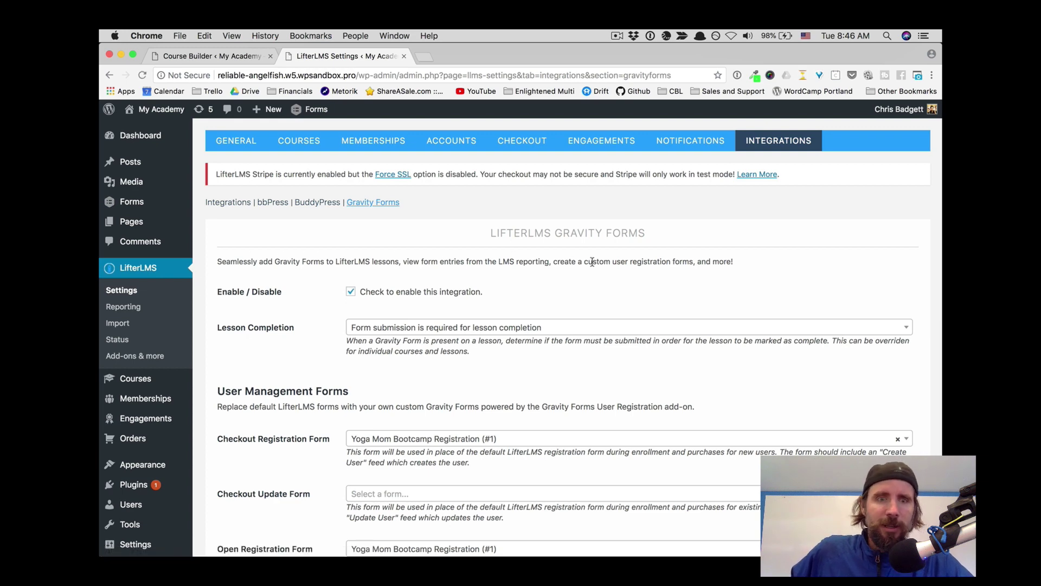
scroll(592, 262, down, 5)
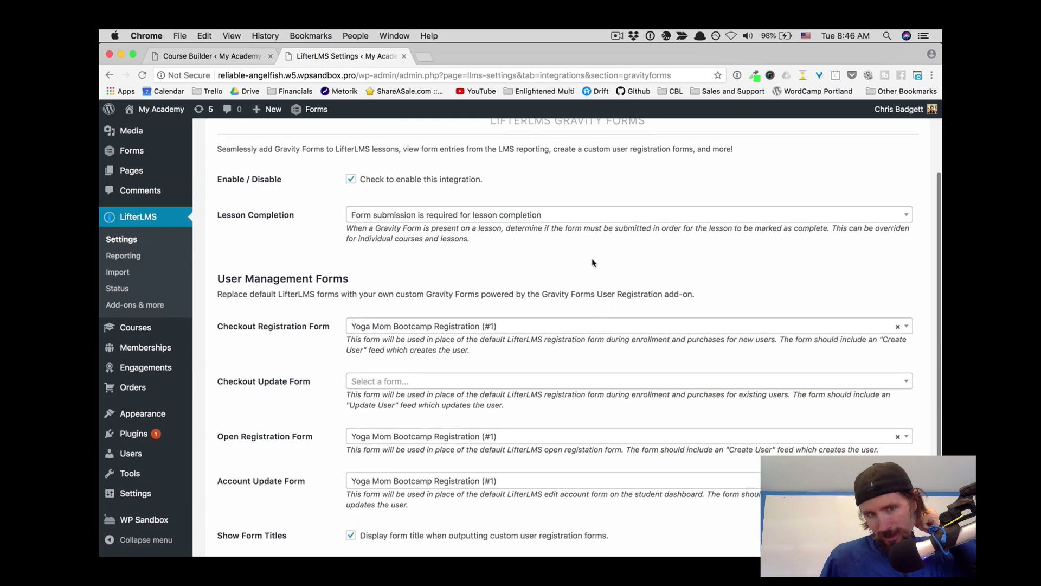
scroll(592, 263, down, 5)
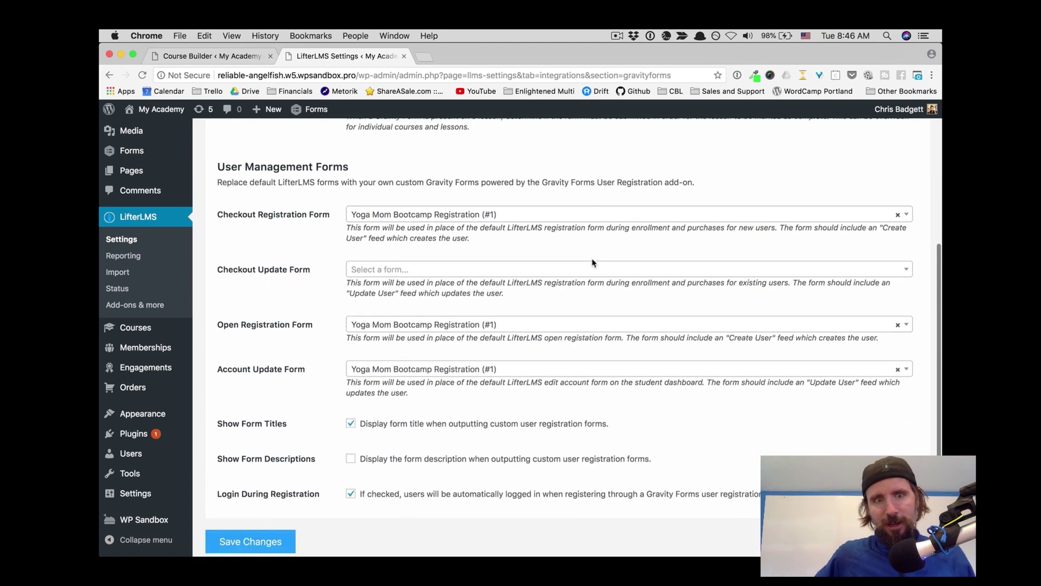
scroll(593, 263, down, 3)
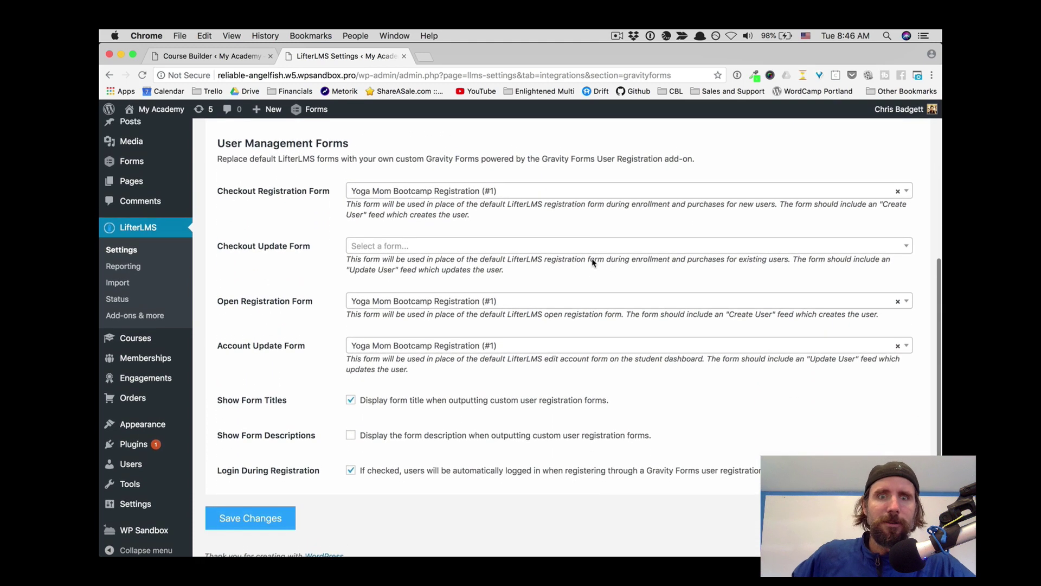
scroll(593, 262, up, 10)
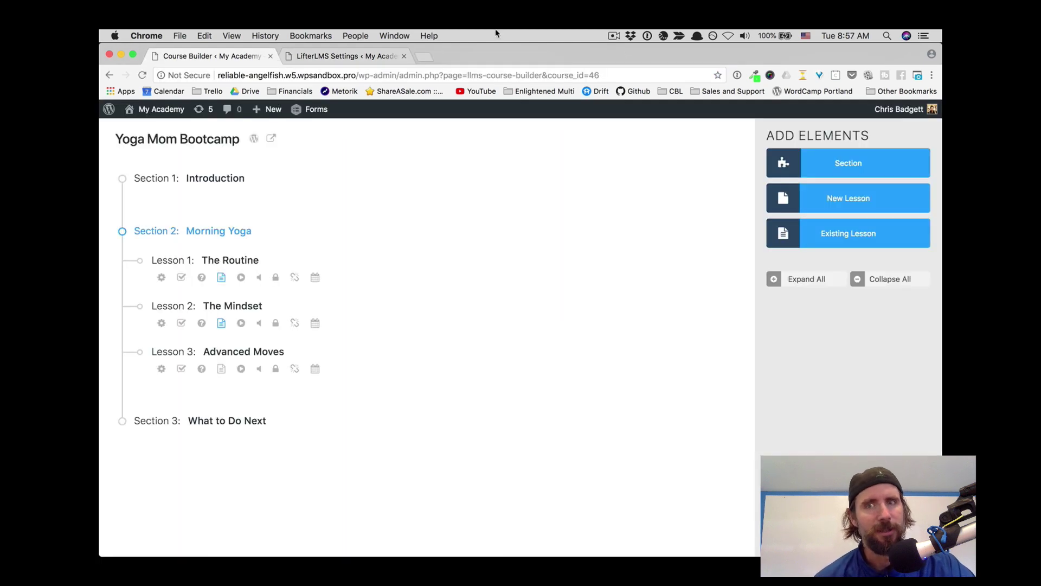
Step: Open the yoga-time question form from the Gravity Forms list for editing
mouse_move(145, 113)
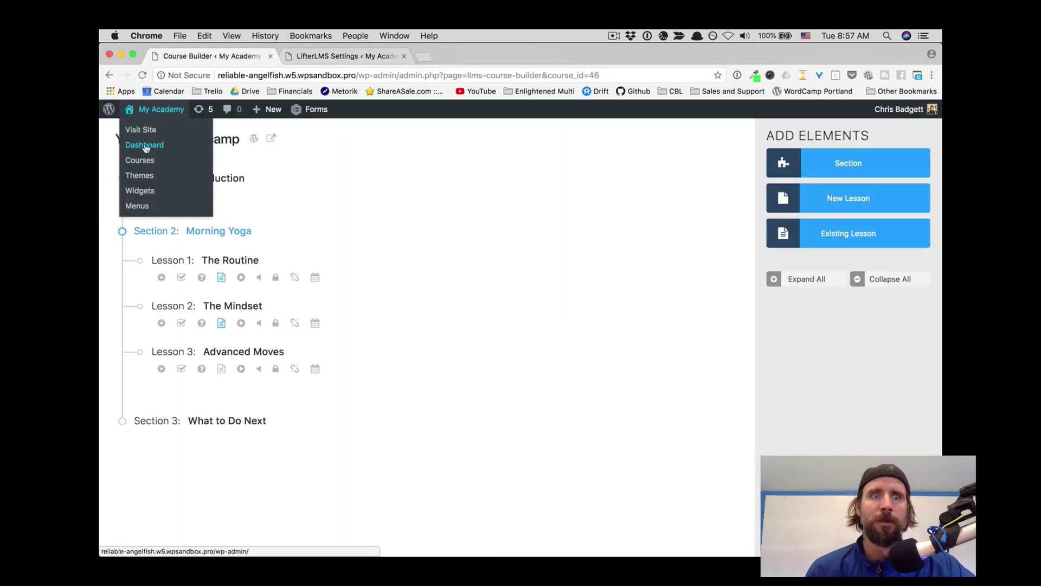
click(144, 146)
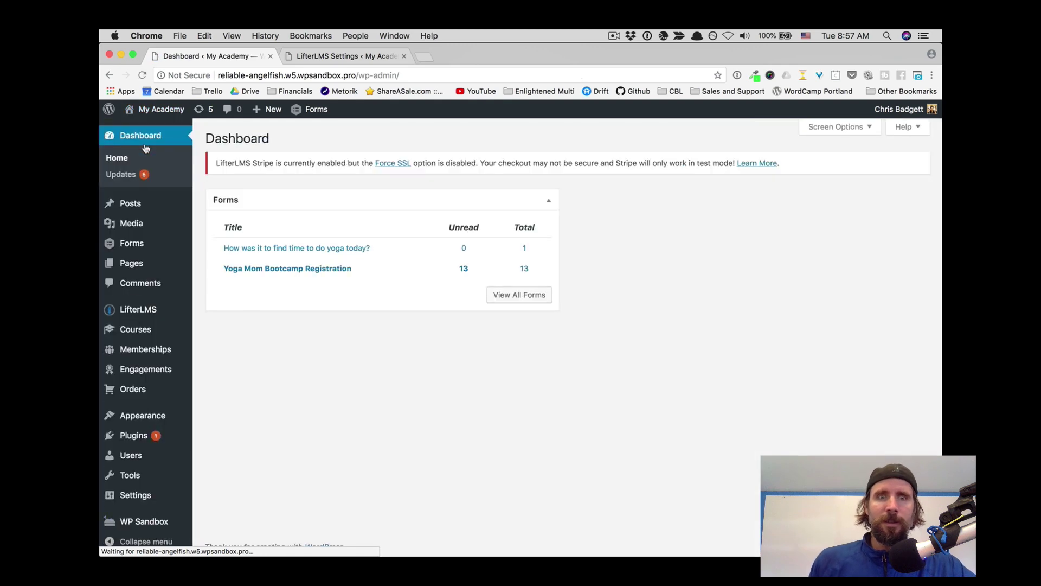
click(130, 246)
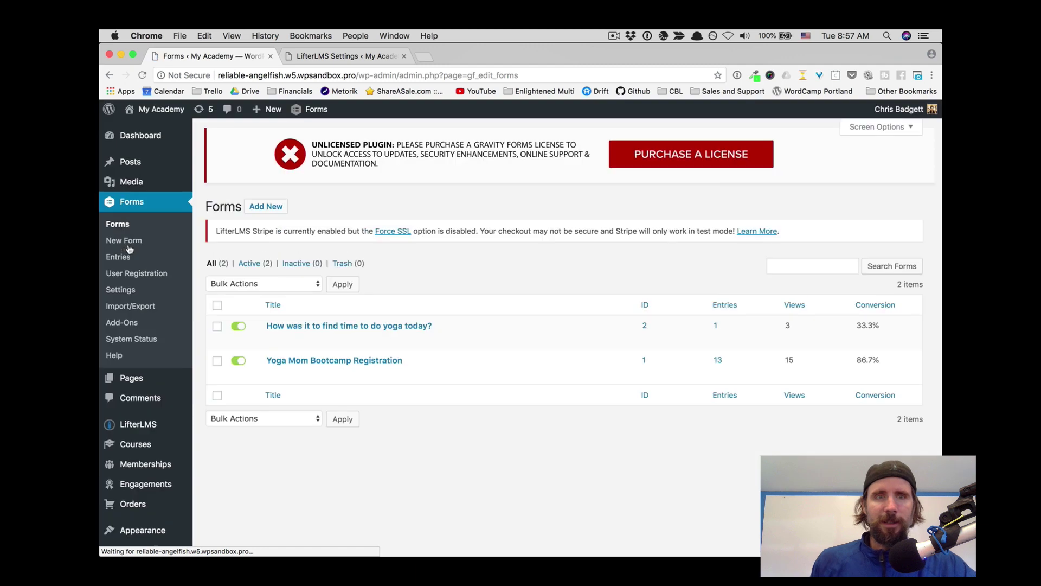
click(297, 326)
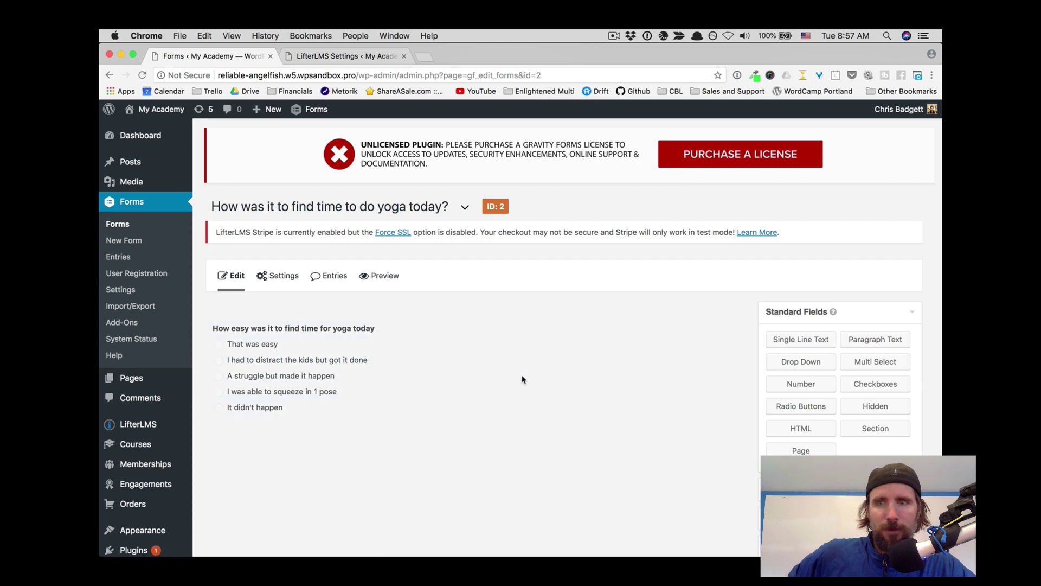
Step: Add an 'I forgot' choice to the radio question, make it required, and update the form
mouse_move(360, 345)
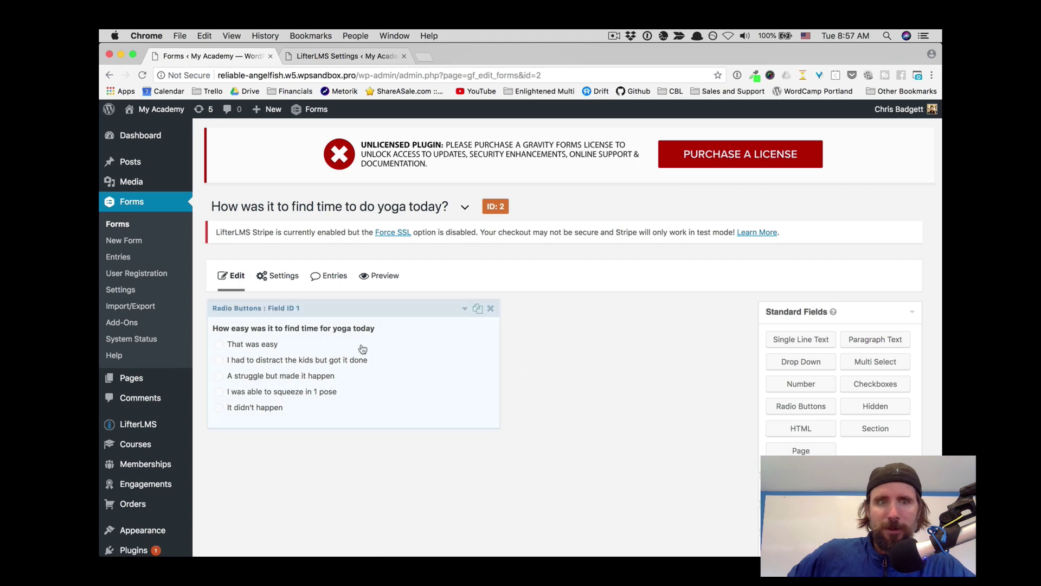
click(465, 310)
scroll(454, 332, down, 5)
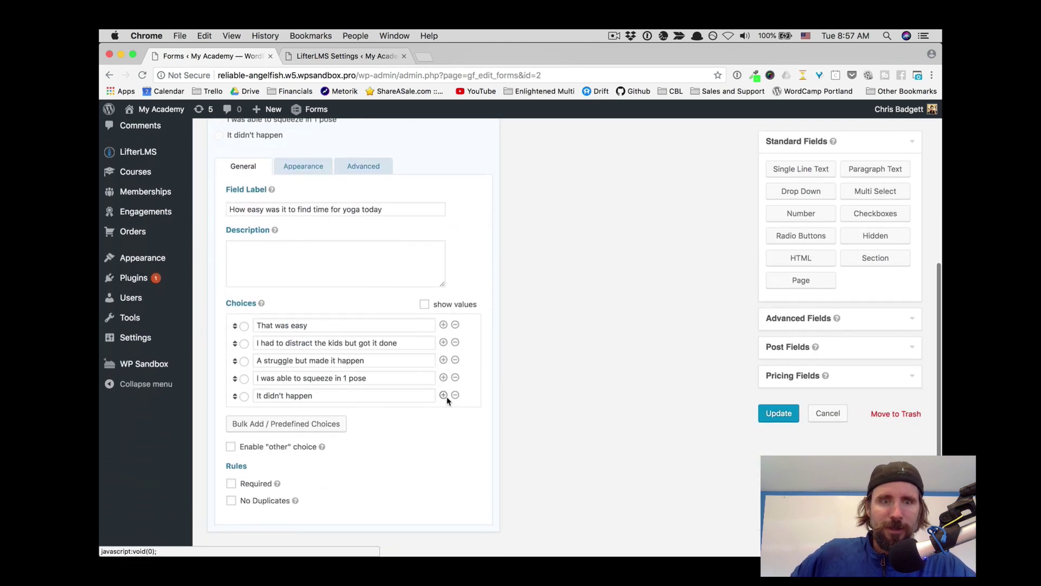
click(444, 396)
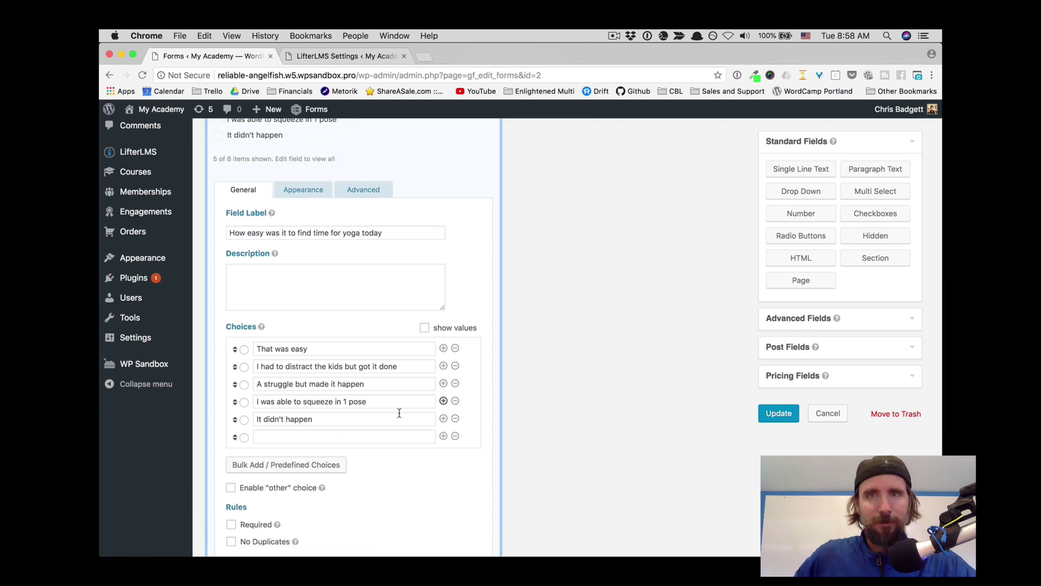
click(273, 434)
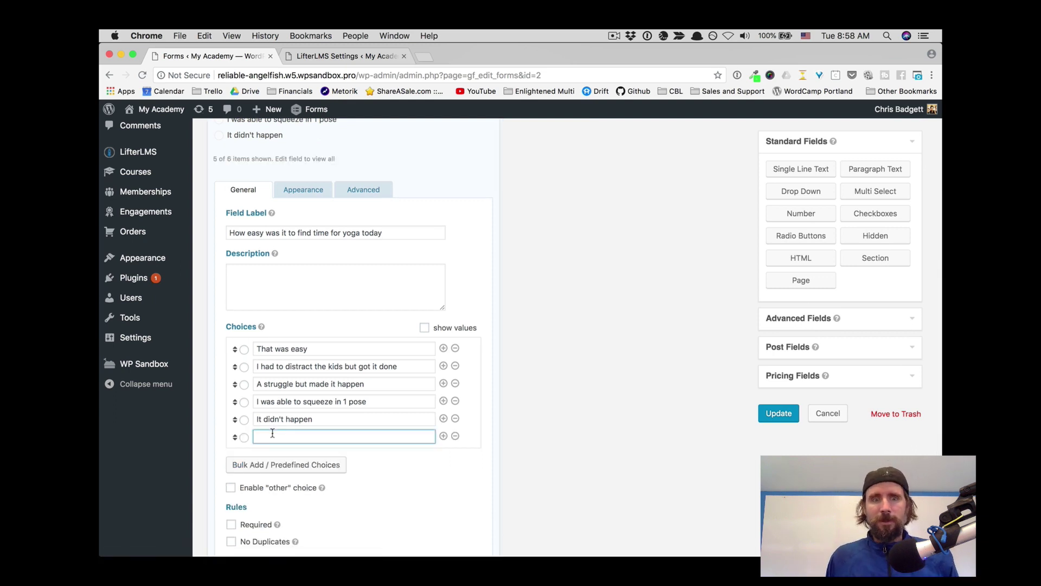
text(I)
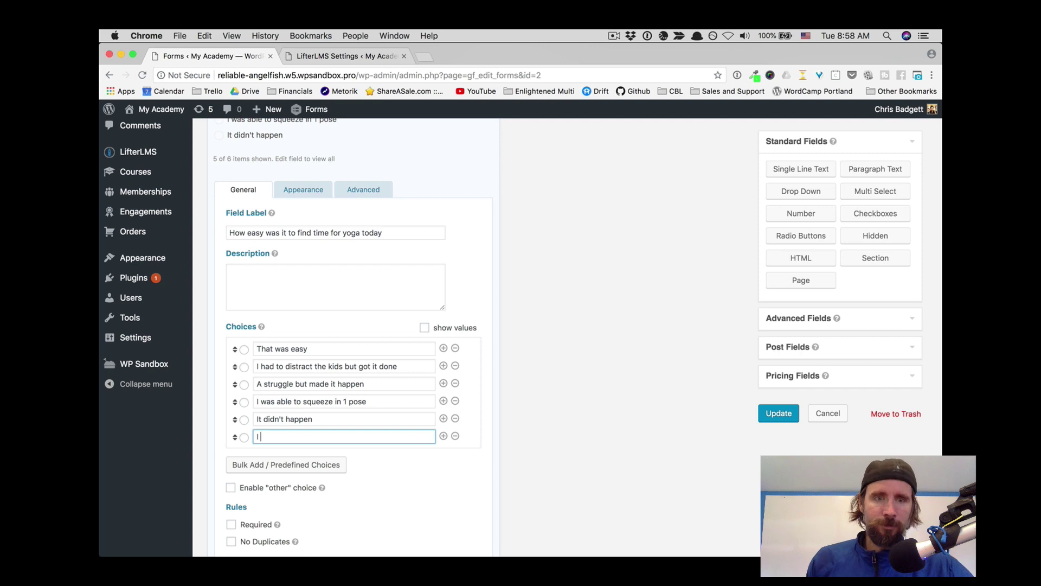
text( forgot)
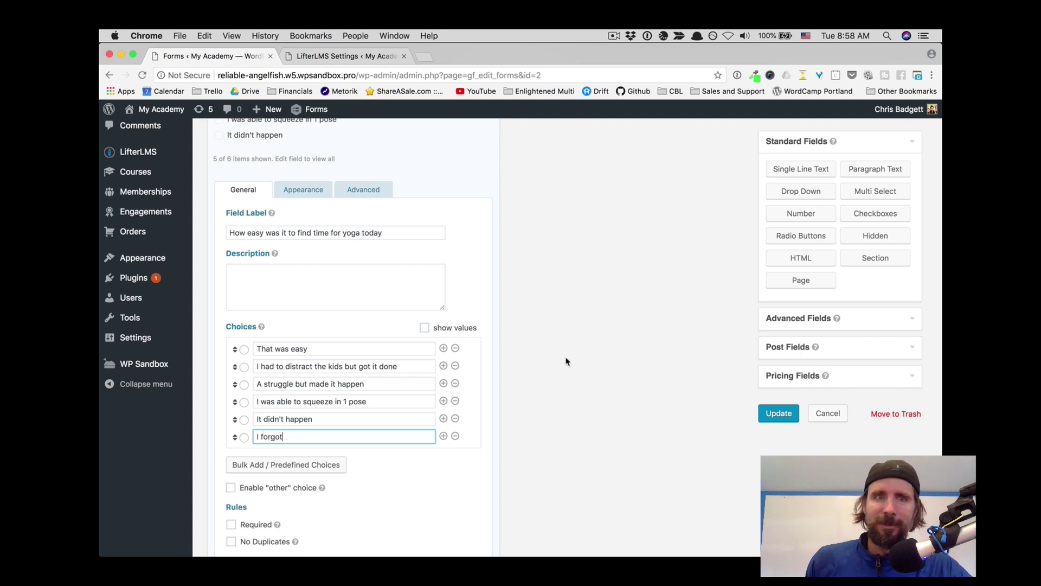
click(231, 525)
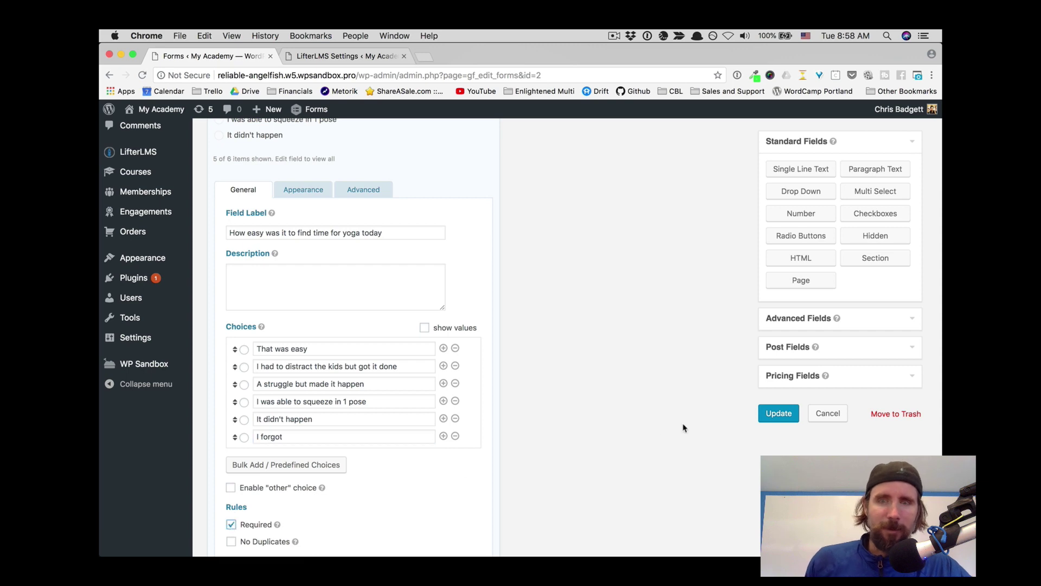
click(777, 415)
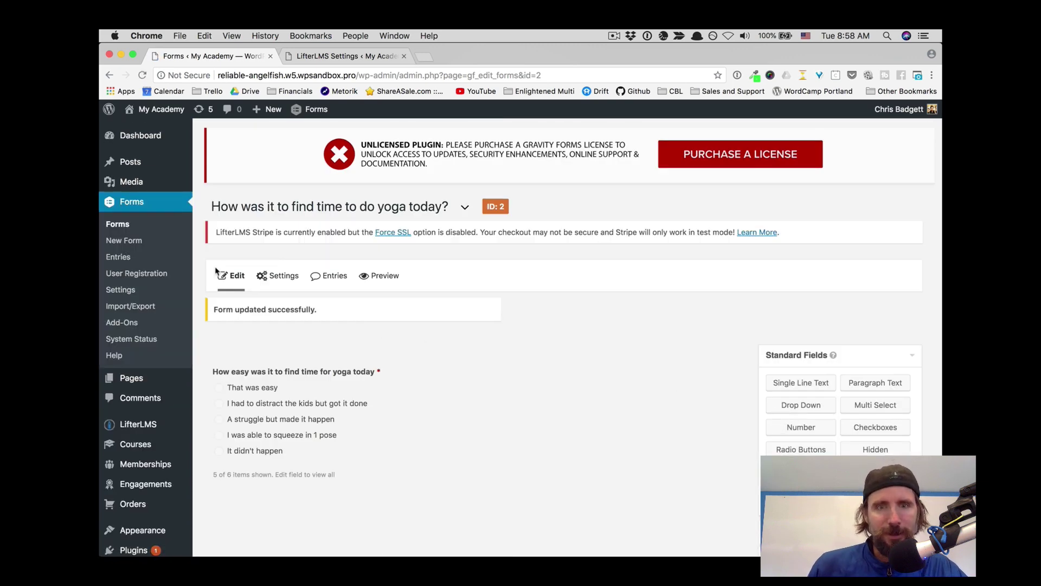
click(112, 225)
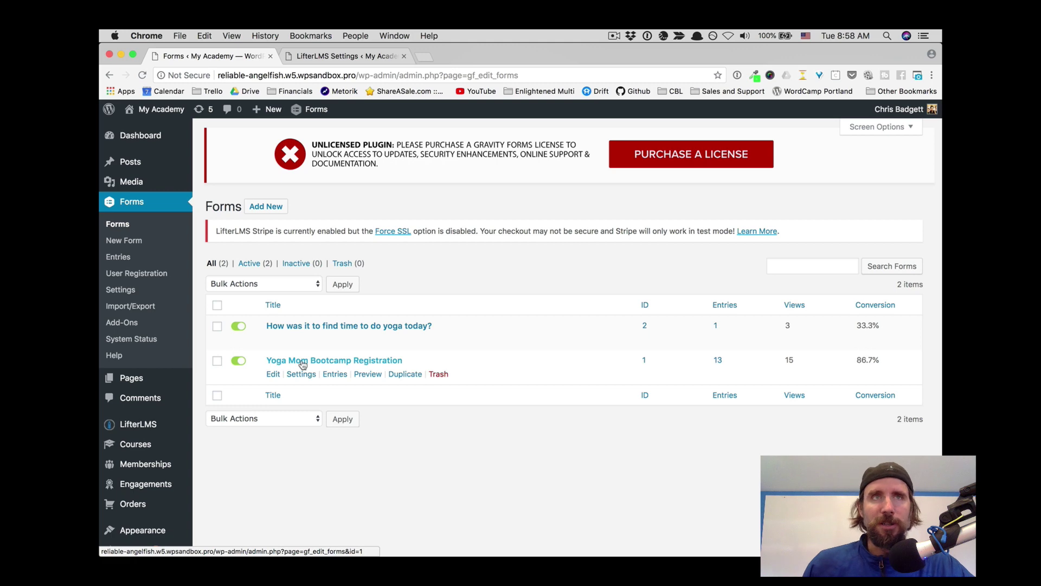
Step: Browse the Yoga Mom Bootcamp Registration form's fields and expand the Advanced, Post and Pricing Fields groups
click(303, 361)
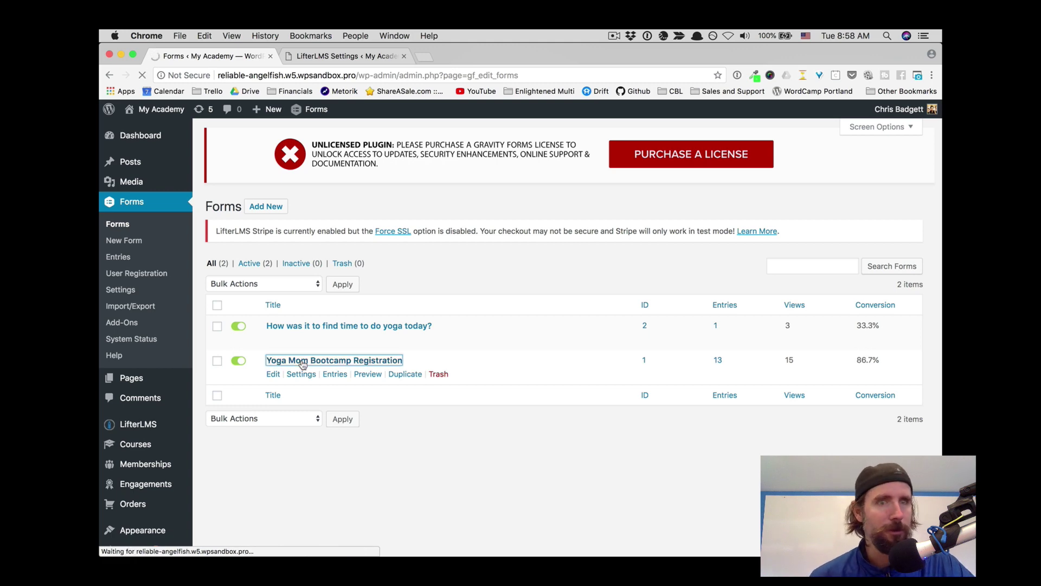
scroll(400, 390, down, 2)
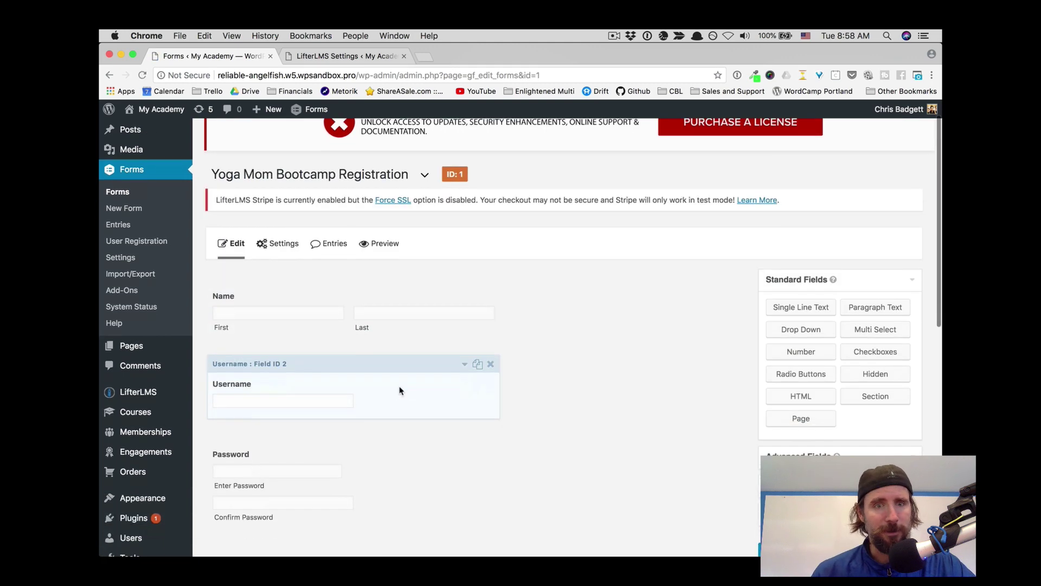
scroll(400, 390, down, 5)
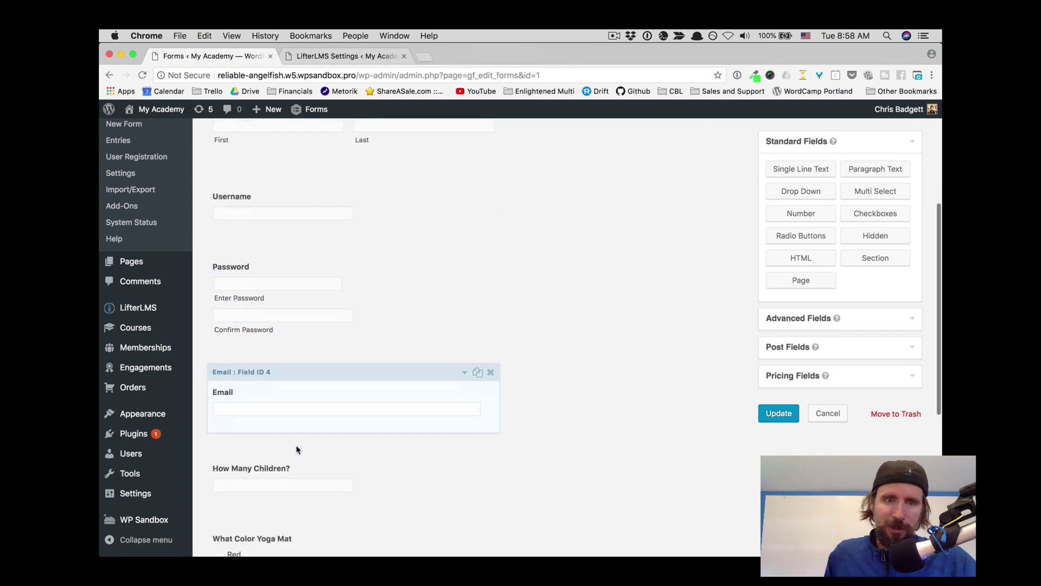
scroll(297, 449, down, 8)
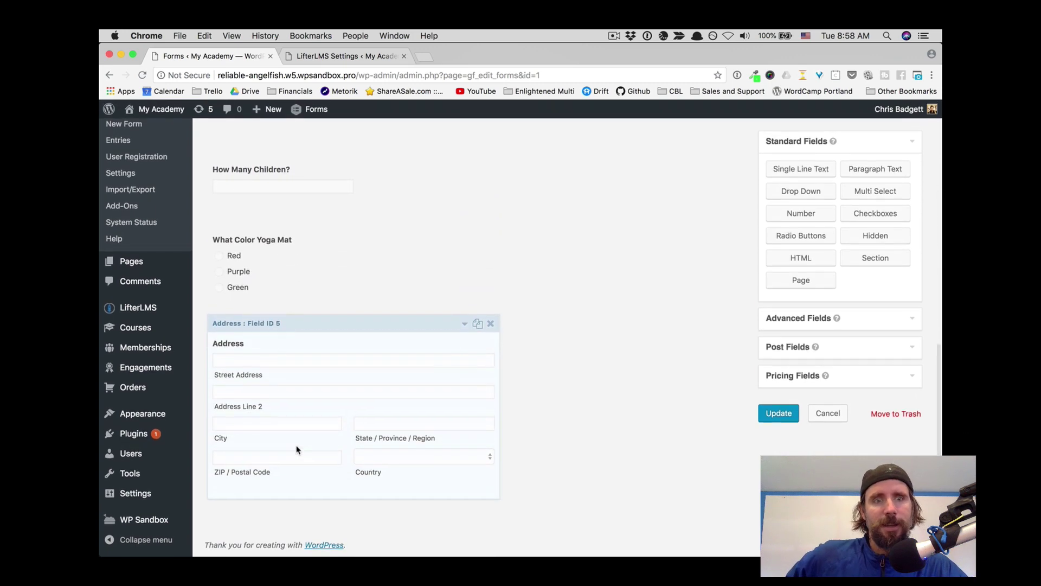
click(914, 321)
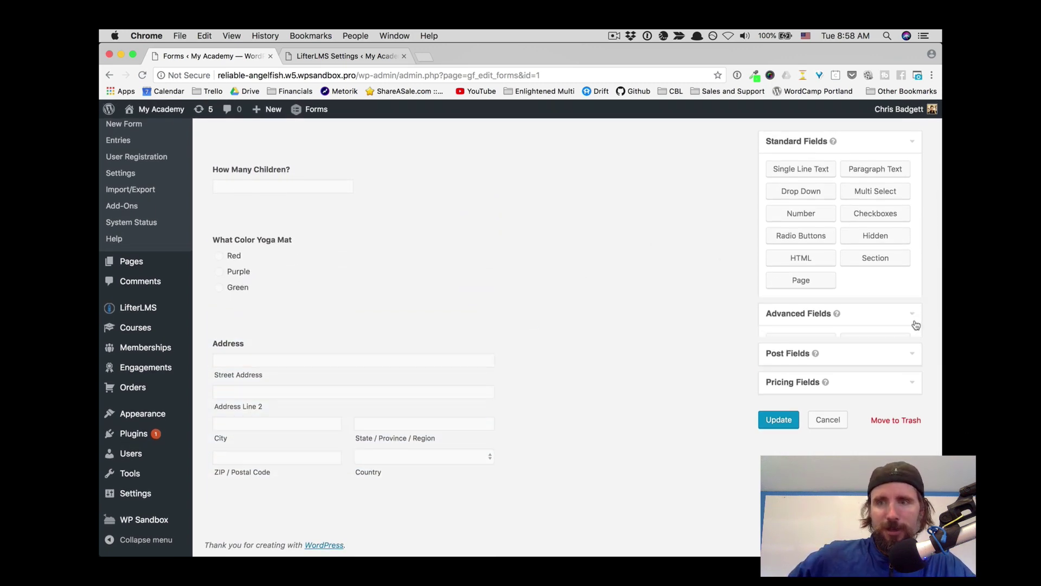
click(915, 350)
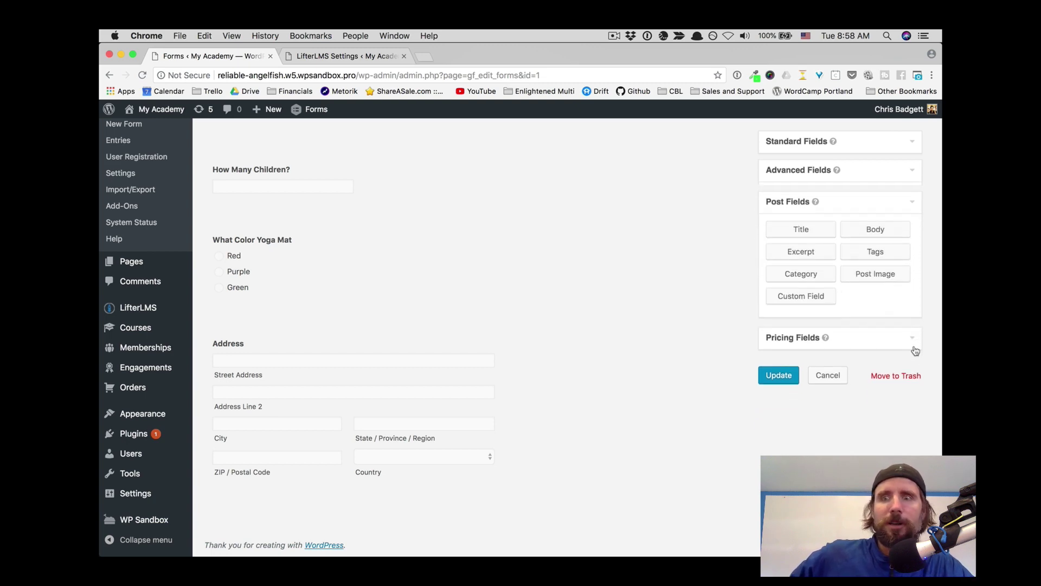
click(915, 337)
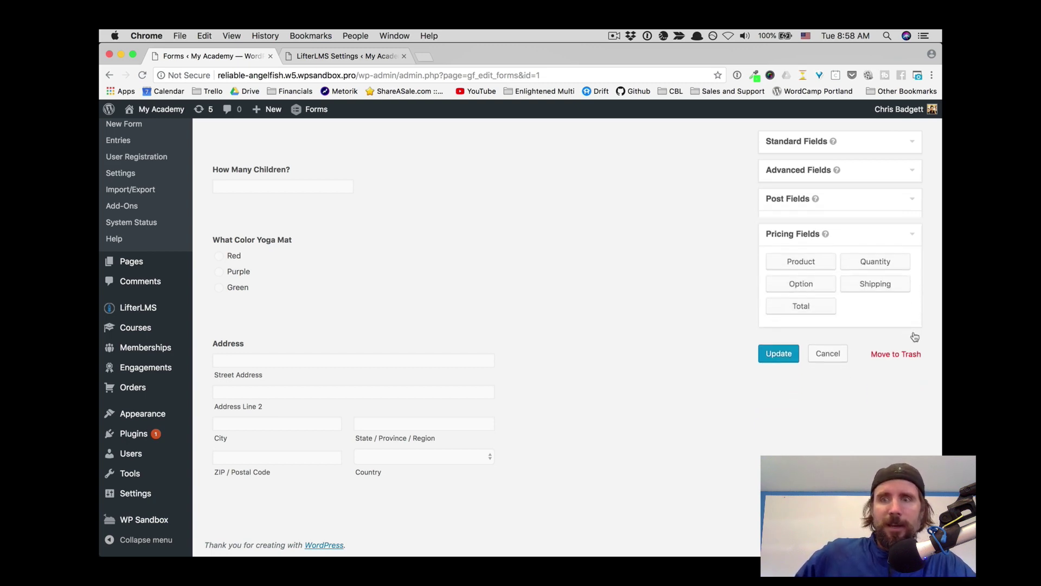
scroll(865, 278, up, 5)
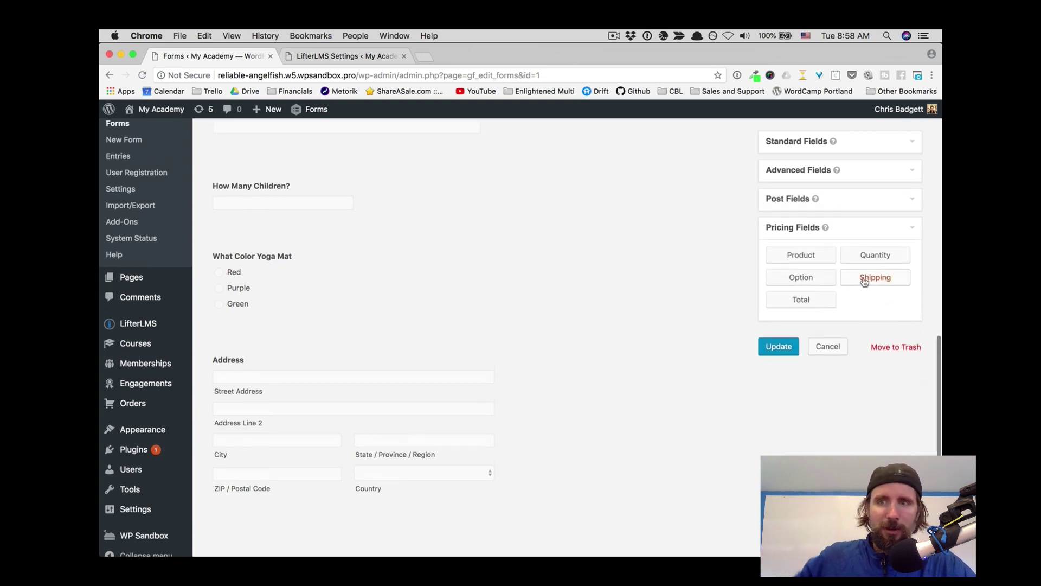
click(903, 144)
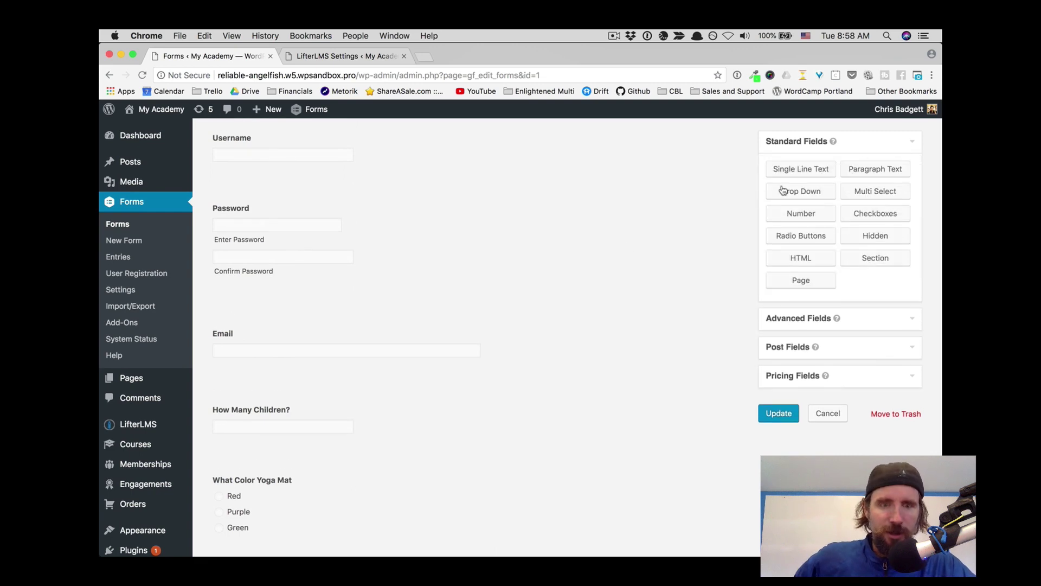
scroll(619, 250, up, 5)
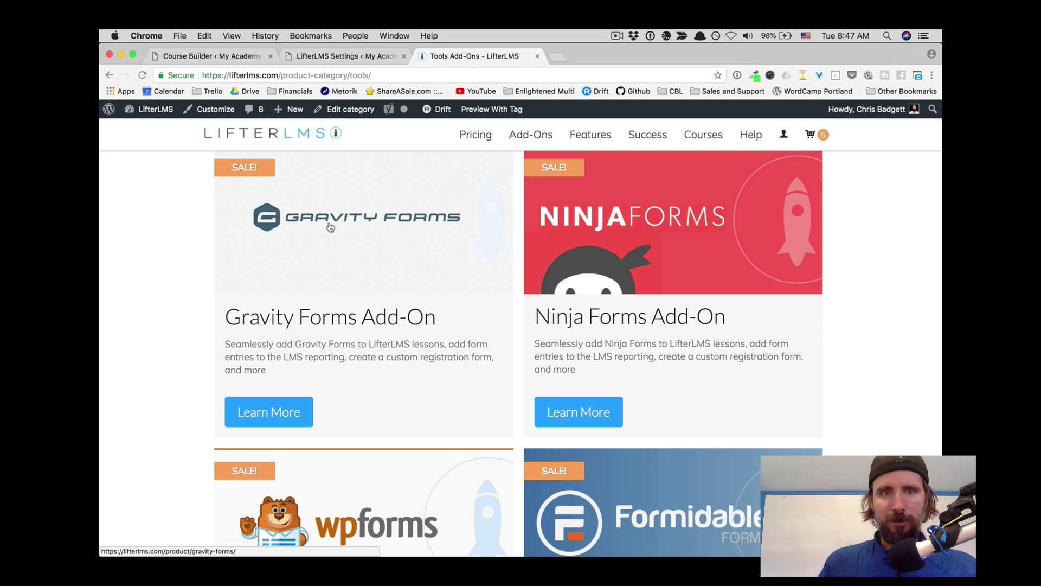
Step: Open the Gravity Forms Add-On product page and browse its Personal $74/year and Developer $224/year pricing
click(290, 274)
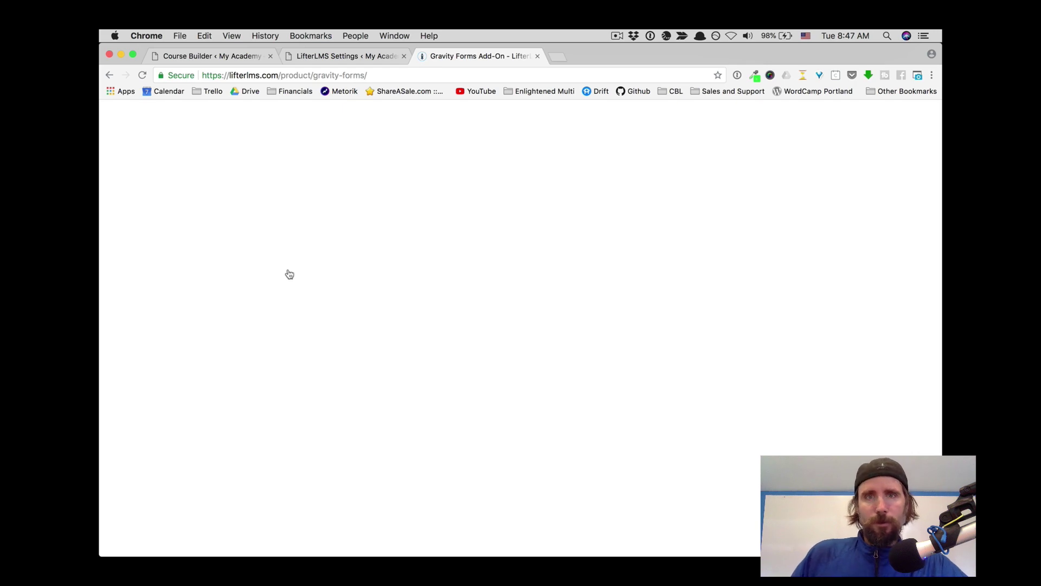
scroll(289, 274, down, 3)
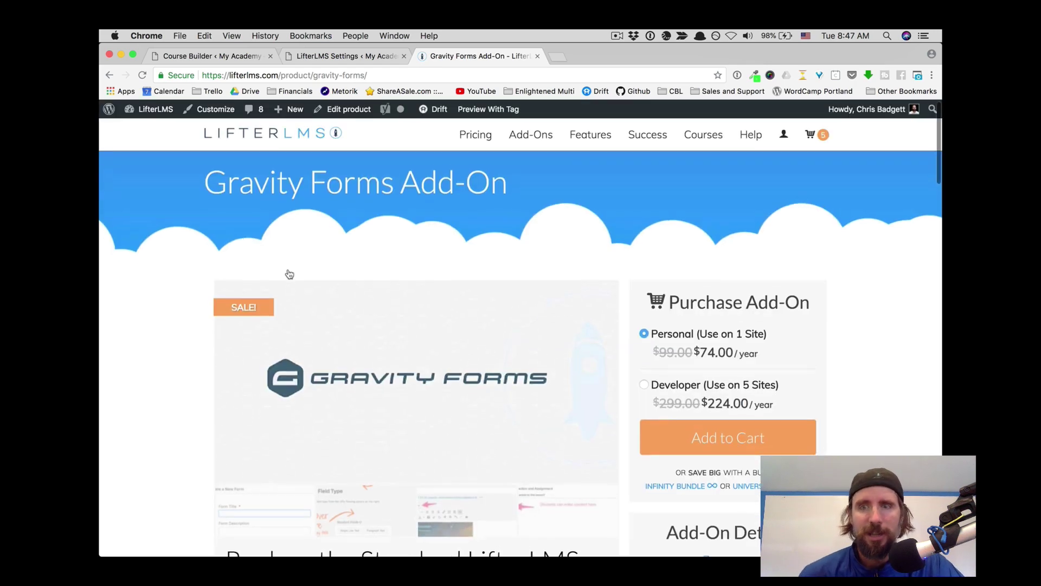
scroll(290, 274, down, 2)
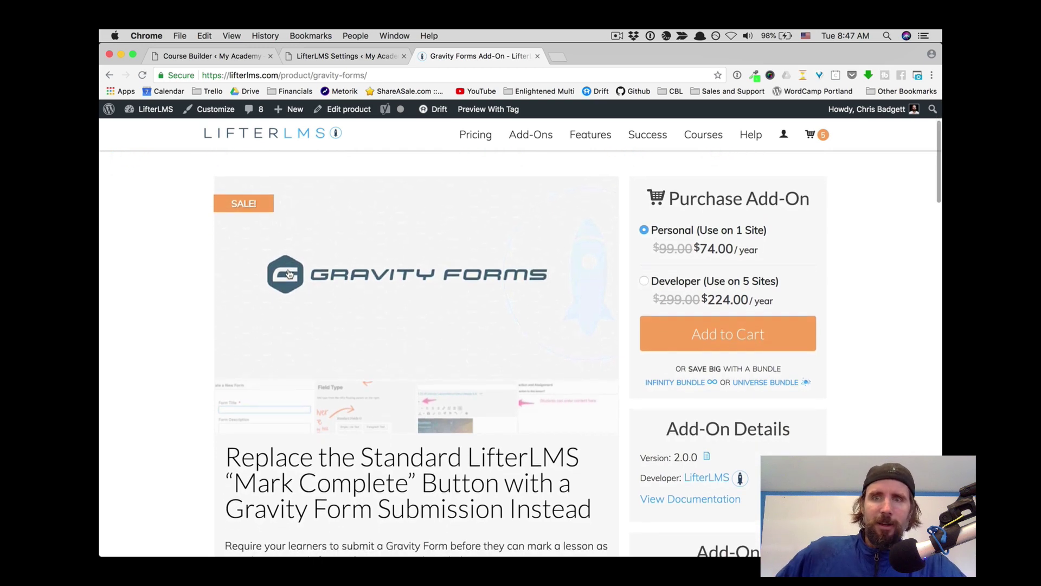
scroll(290, 274, up, 1)
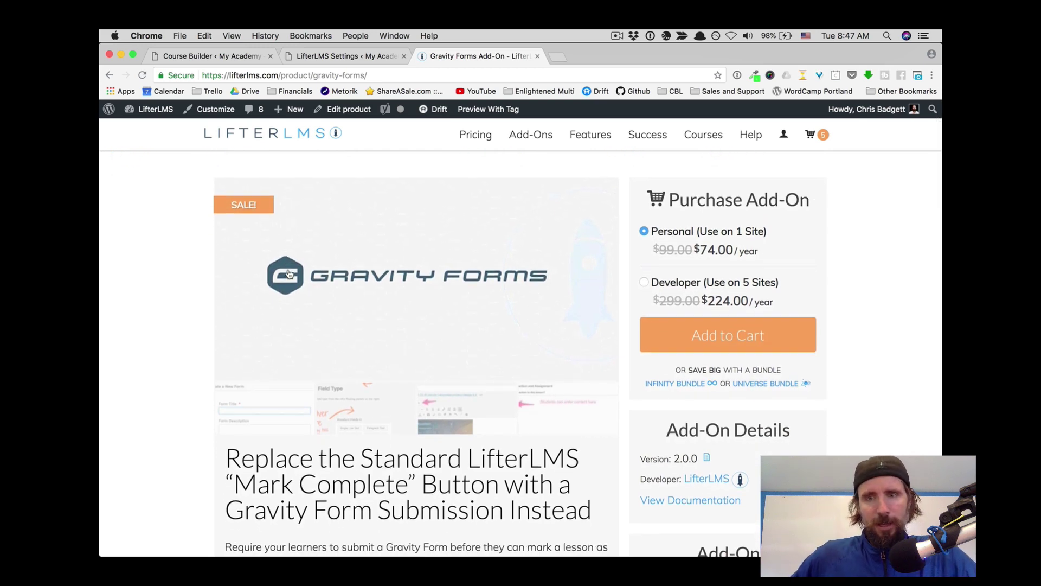